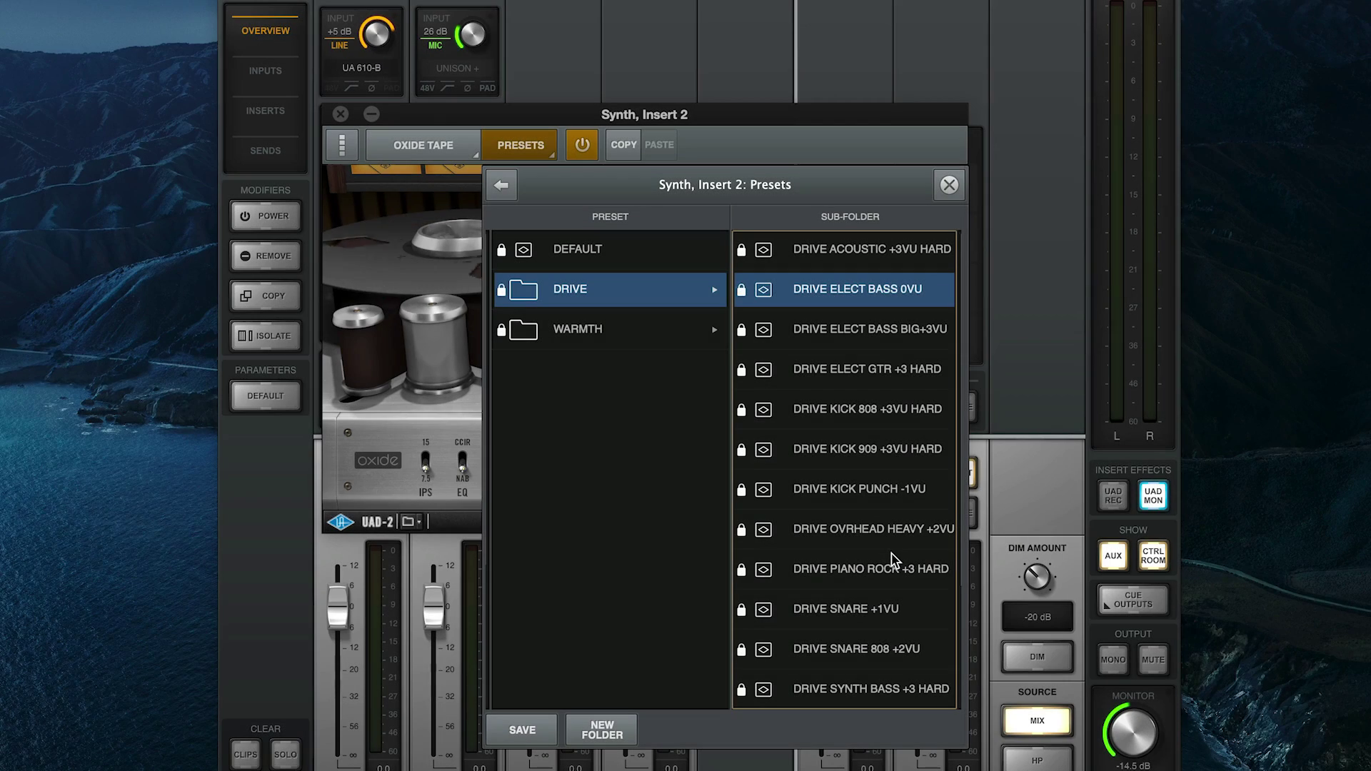
Step: Load the DRIVE SYNTH BASS +3 HARD tape preset and the LEAD VOCALS channel-strip preset
{"action": "scroll", "coordinate": [892, 560], "scroll_direction": "down", "scroll_amount": 1}
{"action": "left_click", "coordinate": [881, 635]}
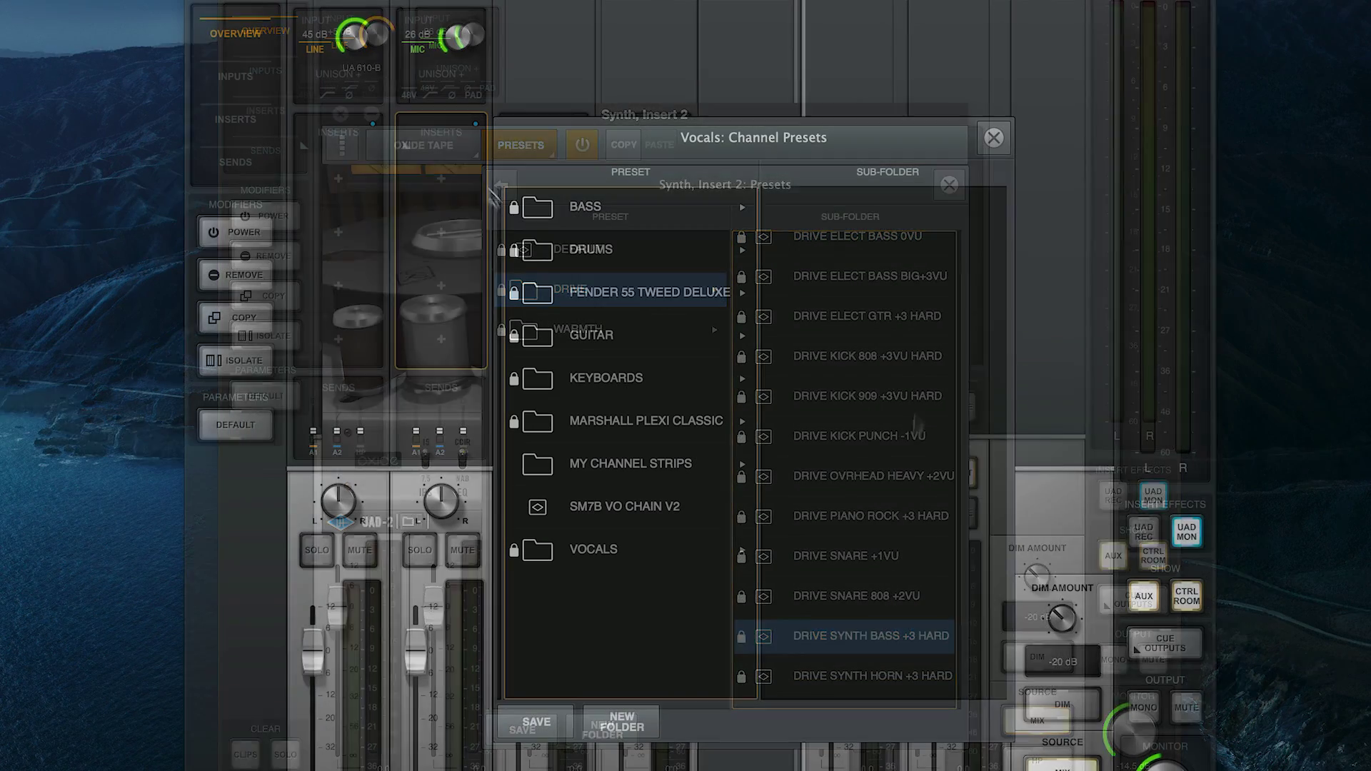
{"action": "left_click", "coordinate": [655, 448]}
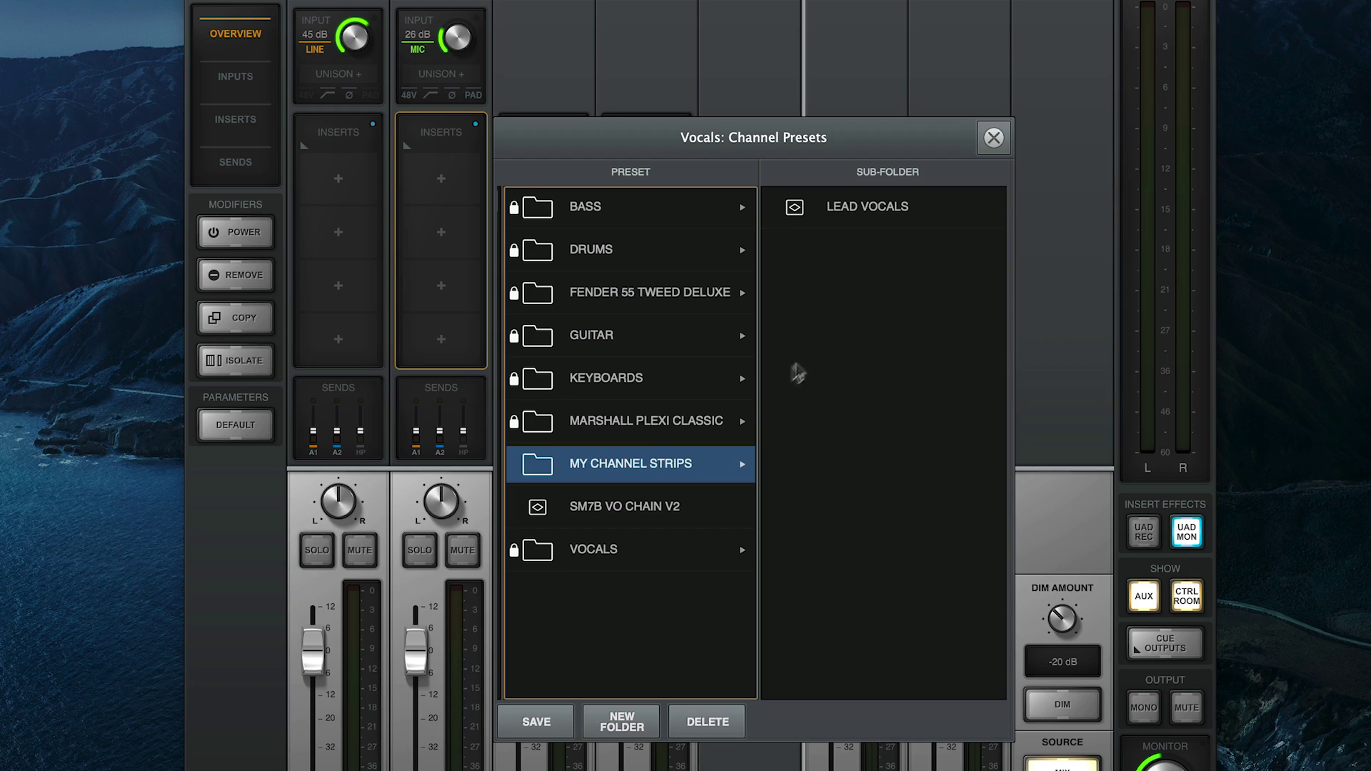
{"action": "left_click", "coordinate": [897, 212]}
{"action": "double_click", "coordinate": [899, 217]}
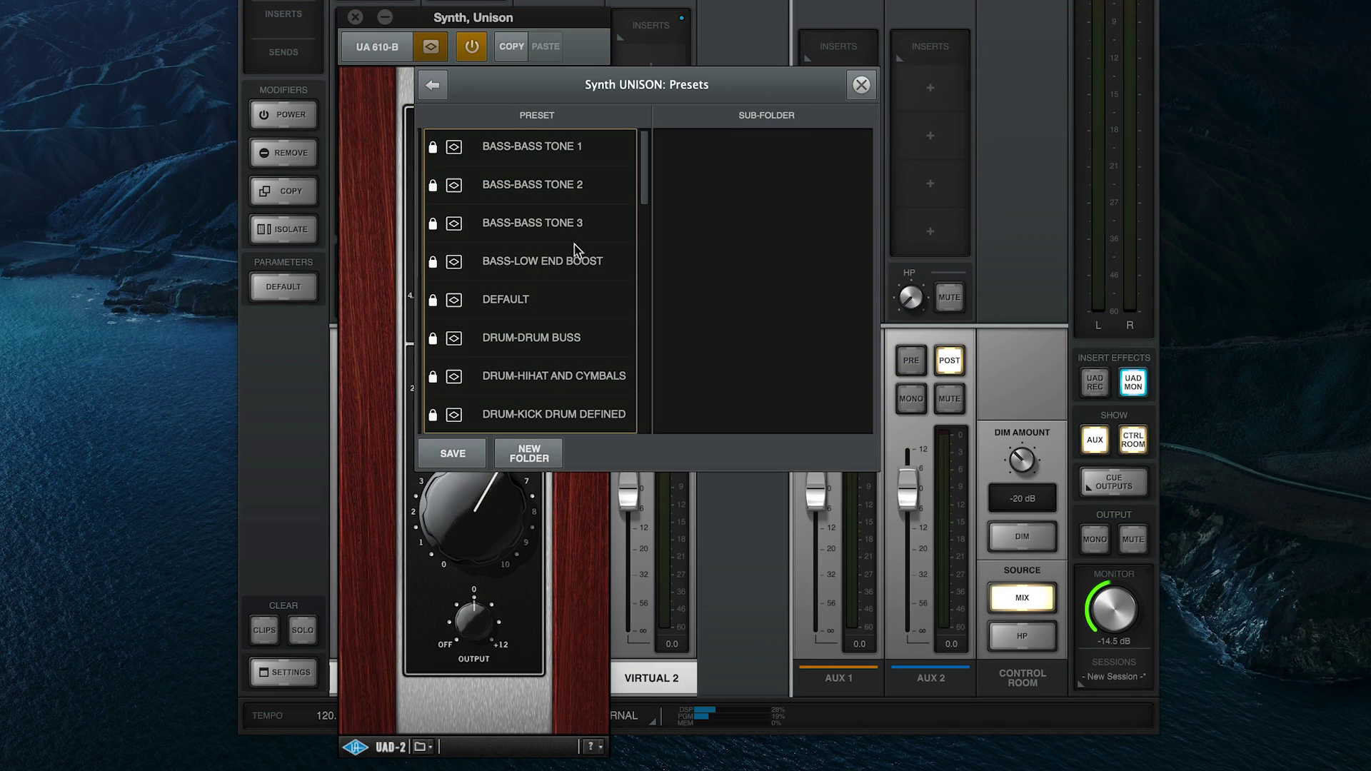
Step: Load the BASS-LOW END BOOST preamp preset, try vocal channel-strip presets, then recall the Drum Tracking session
{"action": "left_click", "coordinate": [587, 266]}
{"action": "left_click_drag", "start_coordinate": [646, 187], "coordinate": [649, 252]}
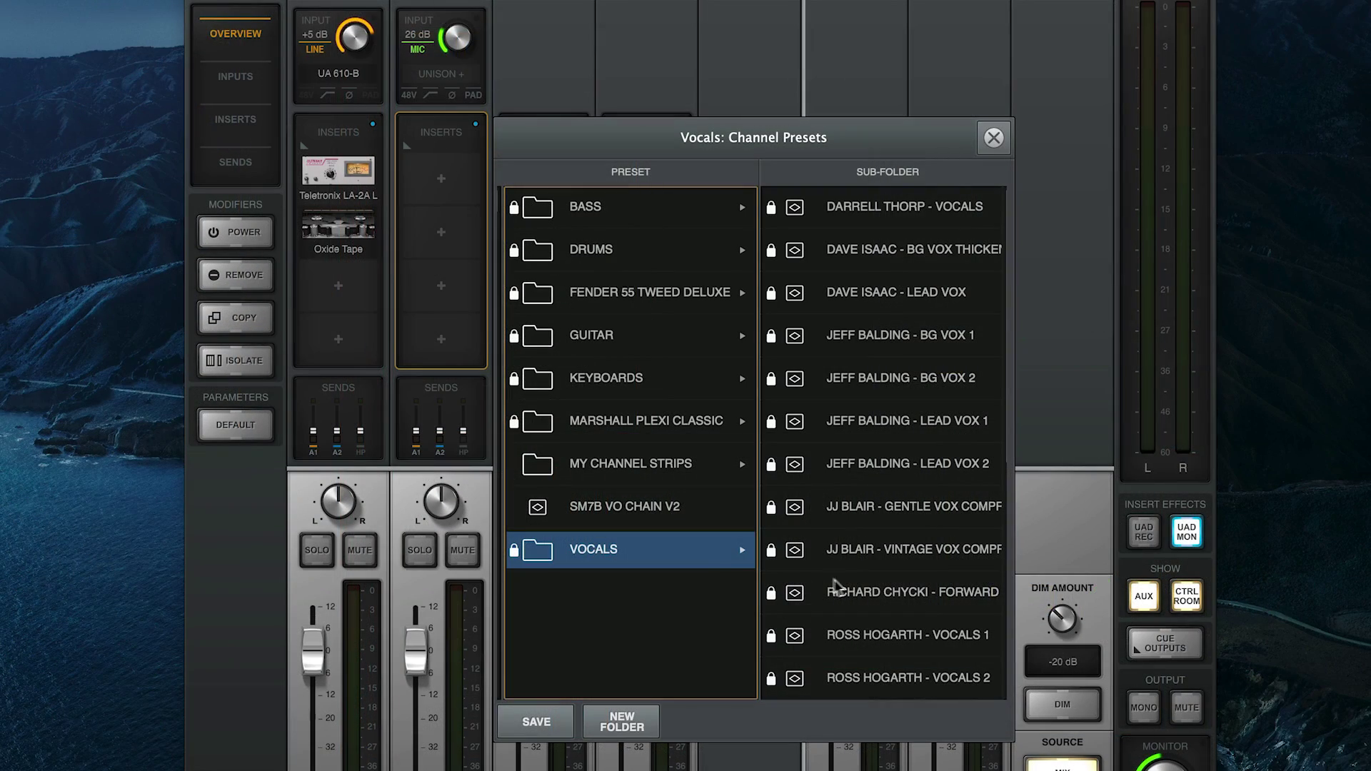
{"action": "left_click", "coordinate": [864, 592]}
{"action": "scroll", "coordinate": [865, 592], "scroll_direction": "down", "scroll_amount": 8}
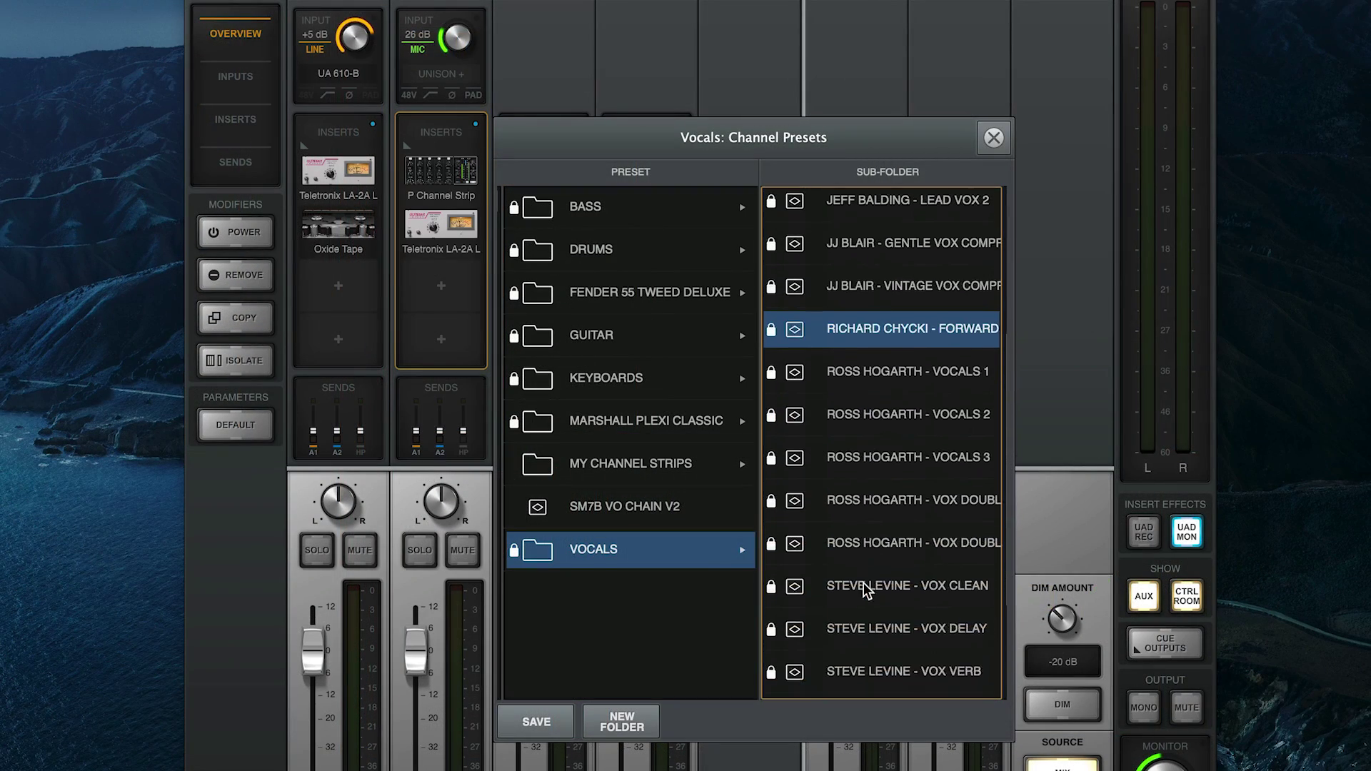
{"action": "left_click", "coordinate": [889, 457]}
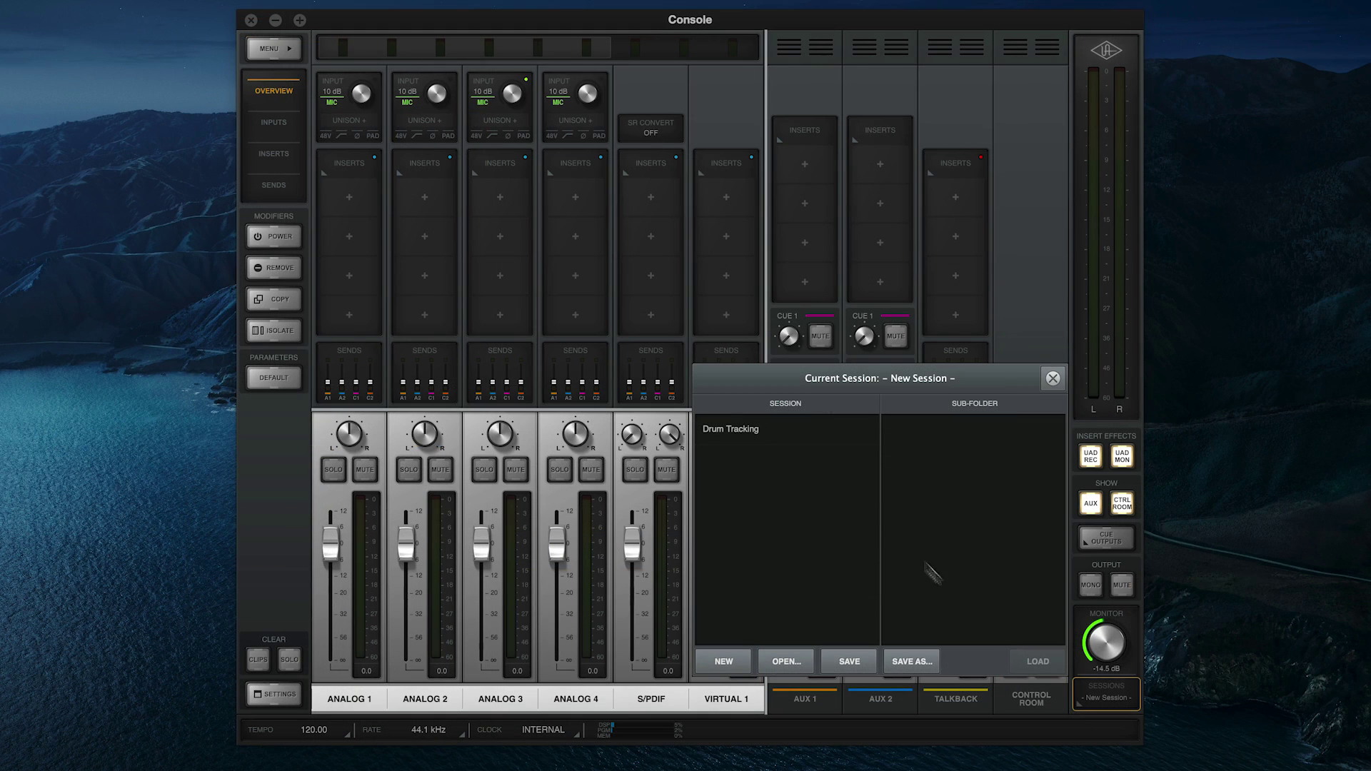
{"action": "double_click", "coordinate": [819, 438]}
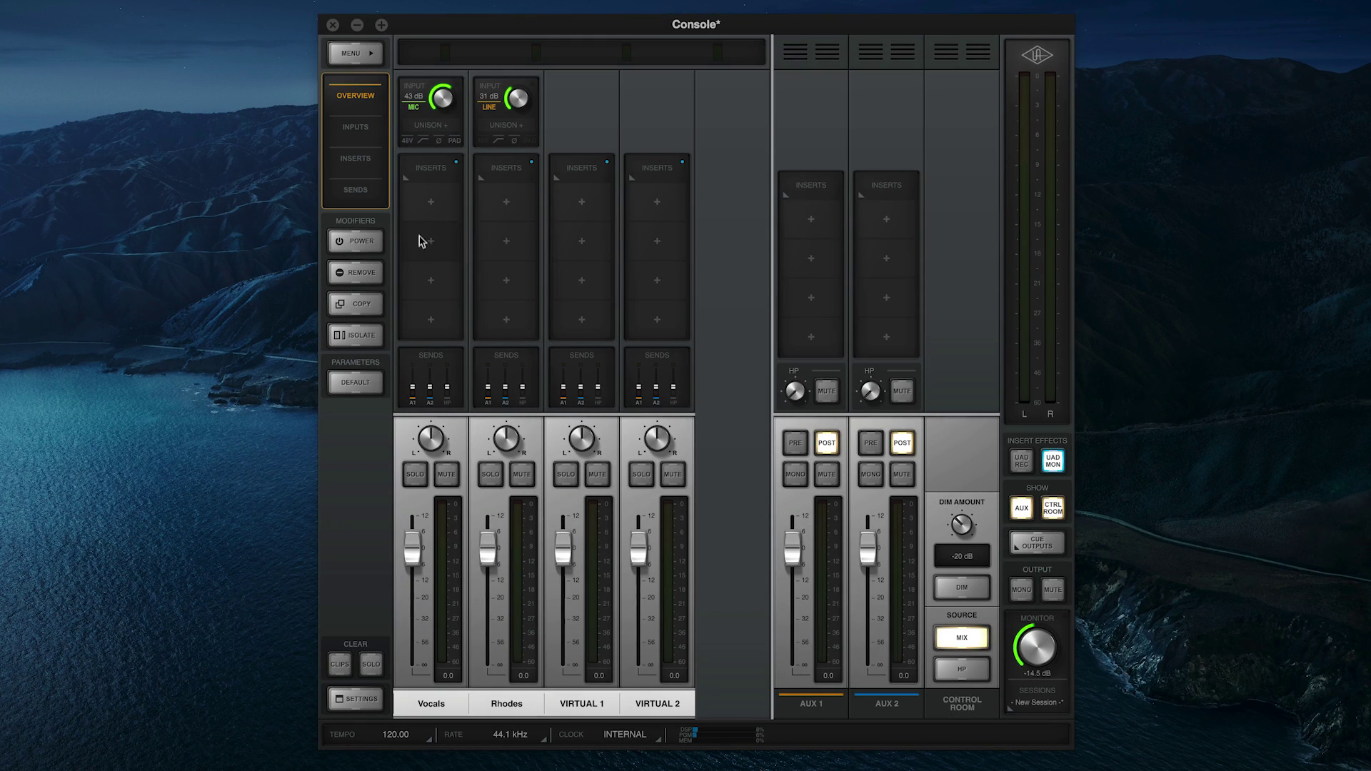
Step: Put the Century Tube Channel Strip on Vocals Insert 1 and show its artist preset folders
{"action": "left_click", "coordinate": [419, 215]}
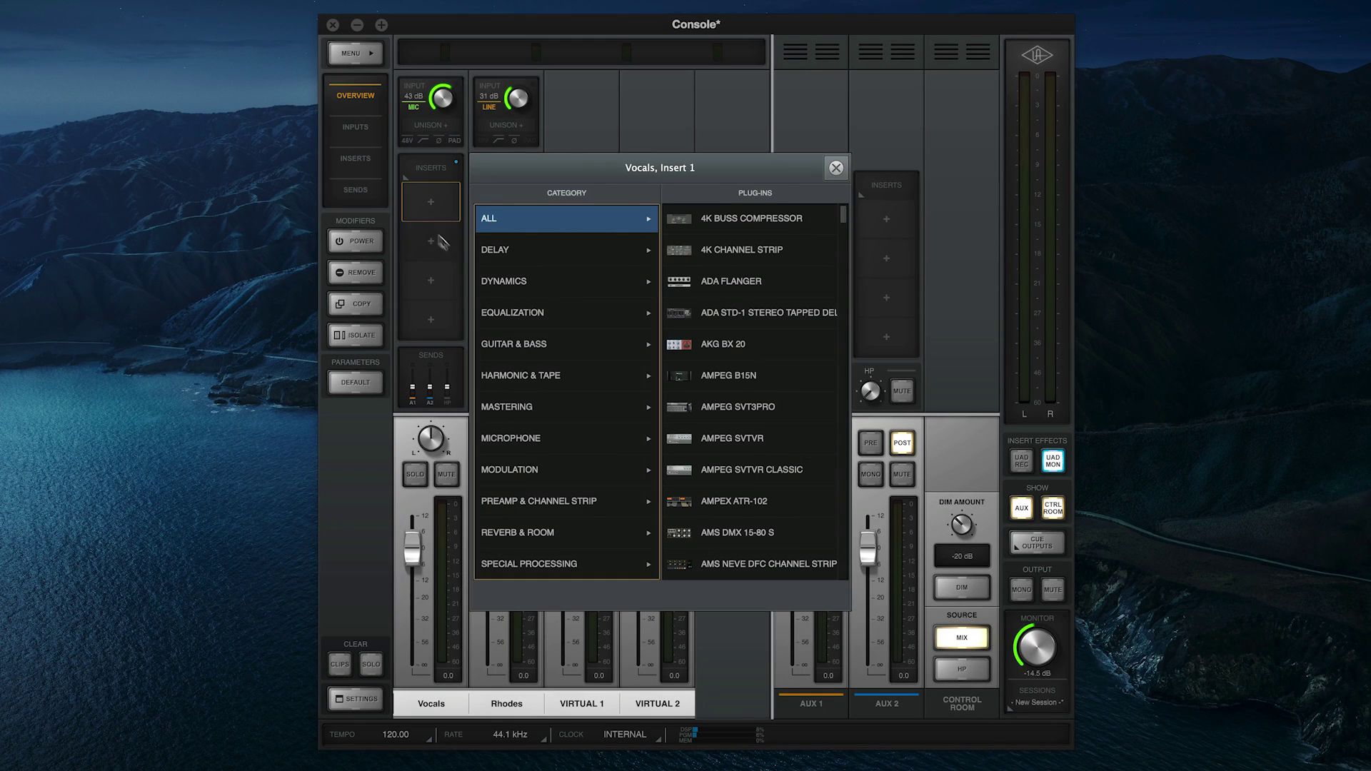
{"action": "left_click", "coordinate": [594, 502]}
{"action": "left_click", "coordinate": [754, 407]}
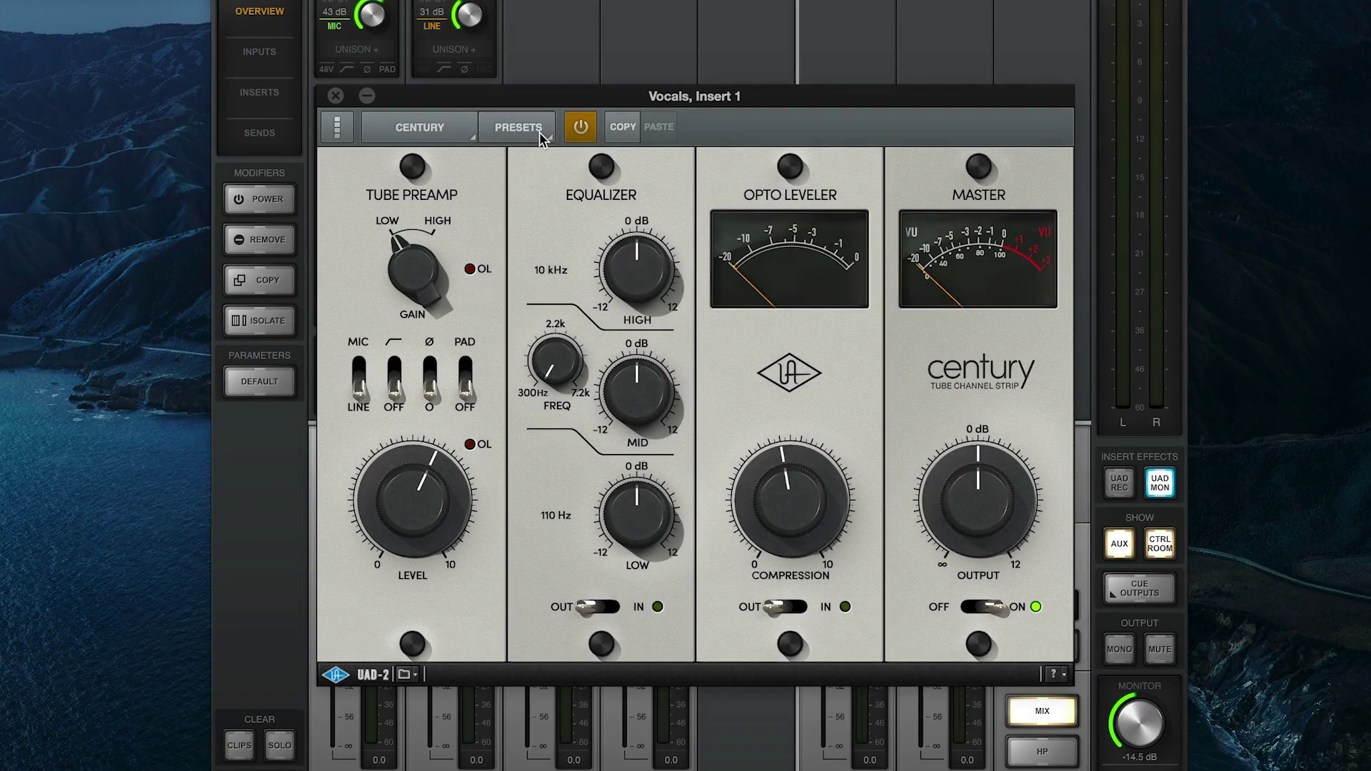
{"action": "left_click", "coordinate": [539, 132]}
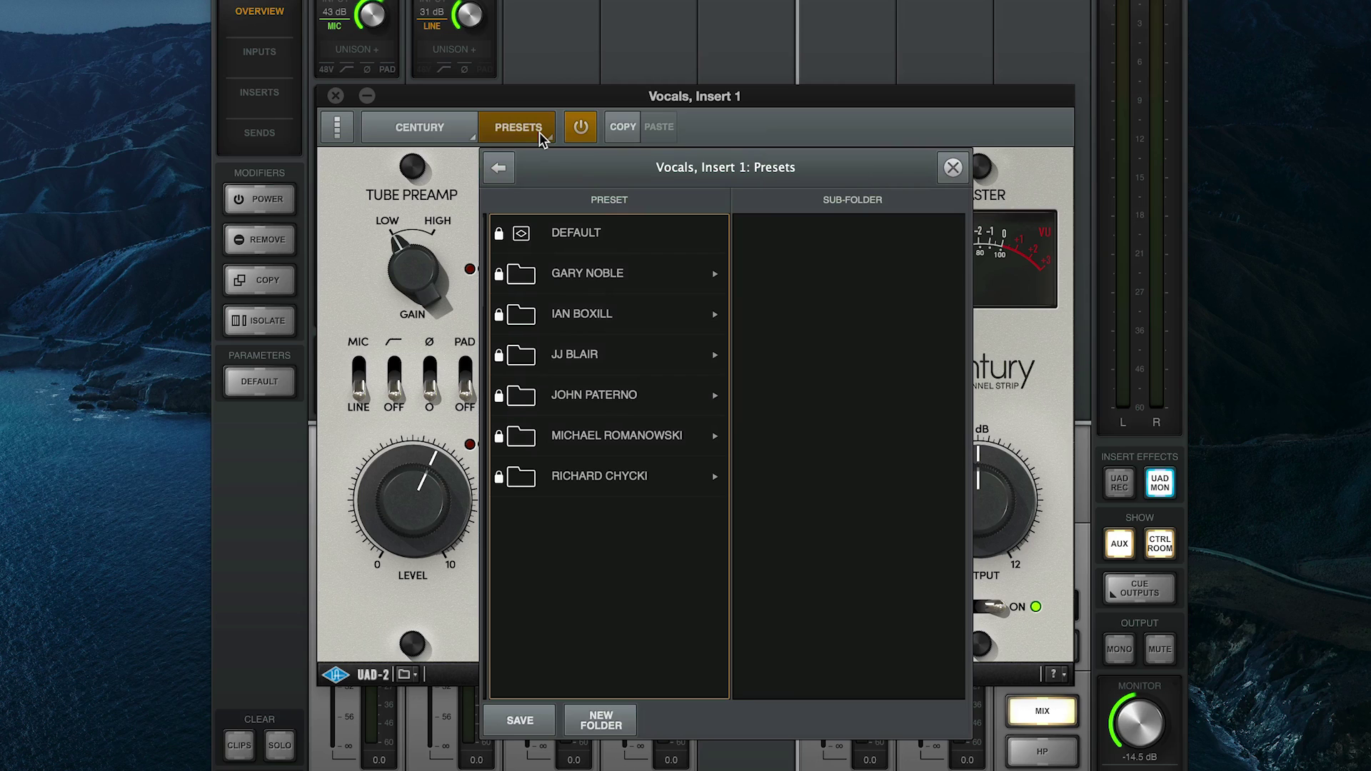
Step: Audition the podcast and FEMALE RAP CLEAN presets, then settle on Ian Boxill's VOX STARTER
{"action": "left_click", "coordinate": [604, 270]}
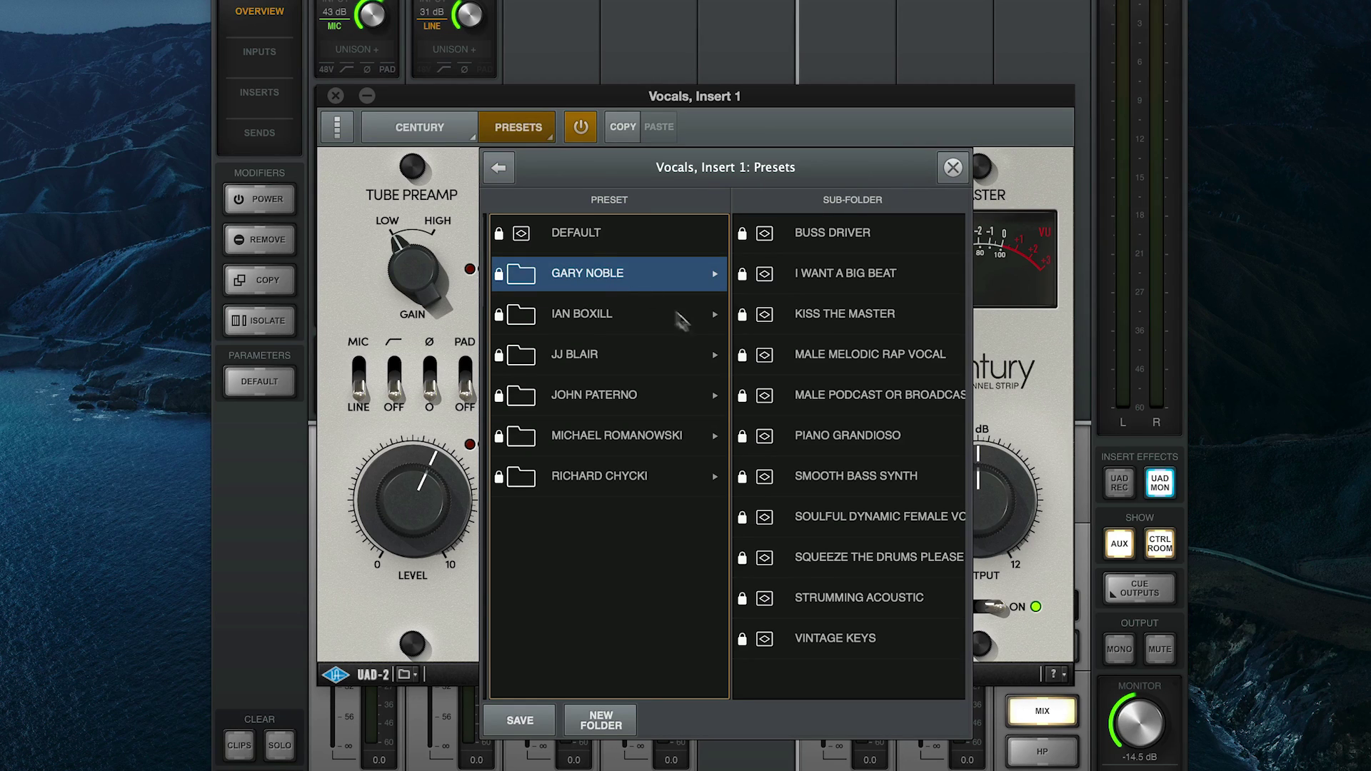
{"action": "left_click", "coordinate": [833, 389]}
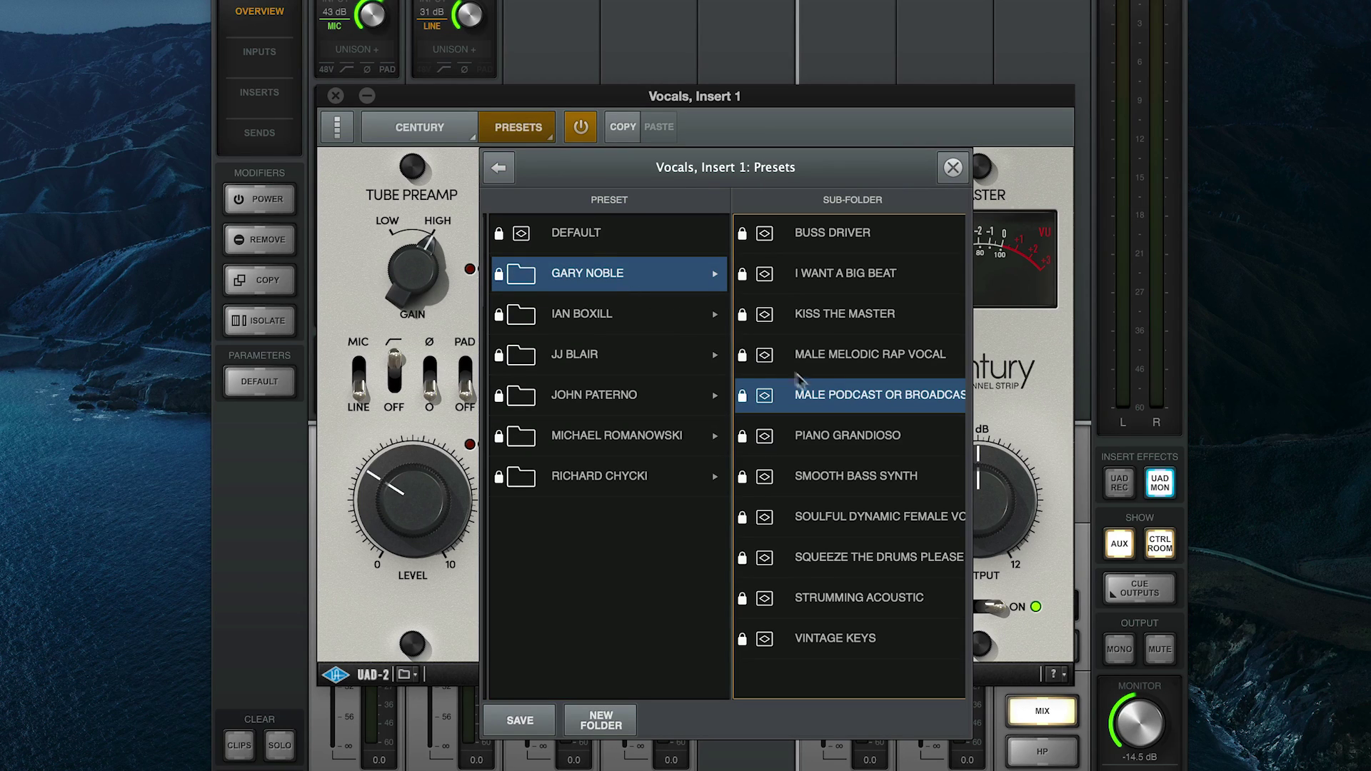
{"action": "left_click", "coordinate": [672, 316]}
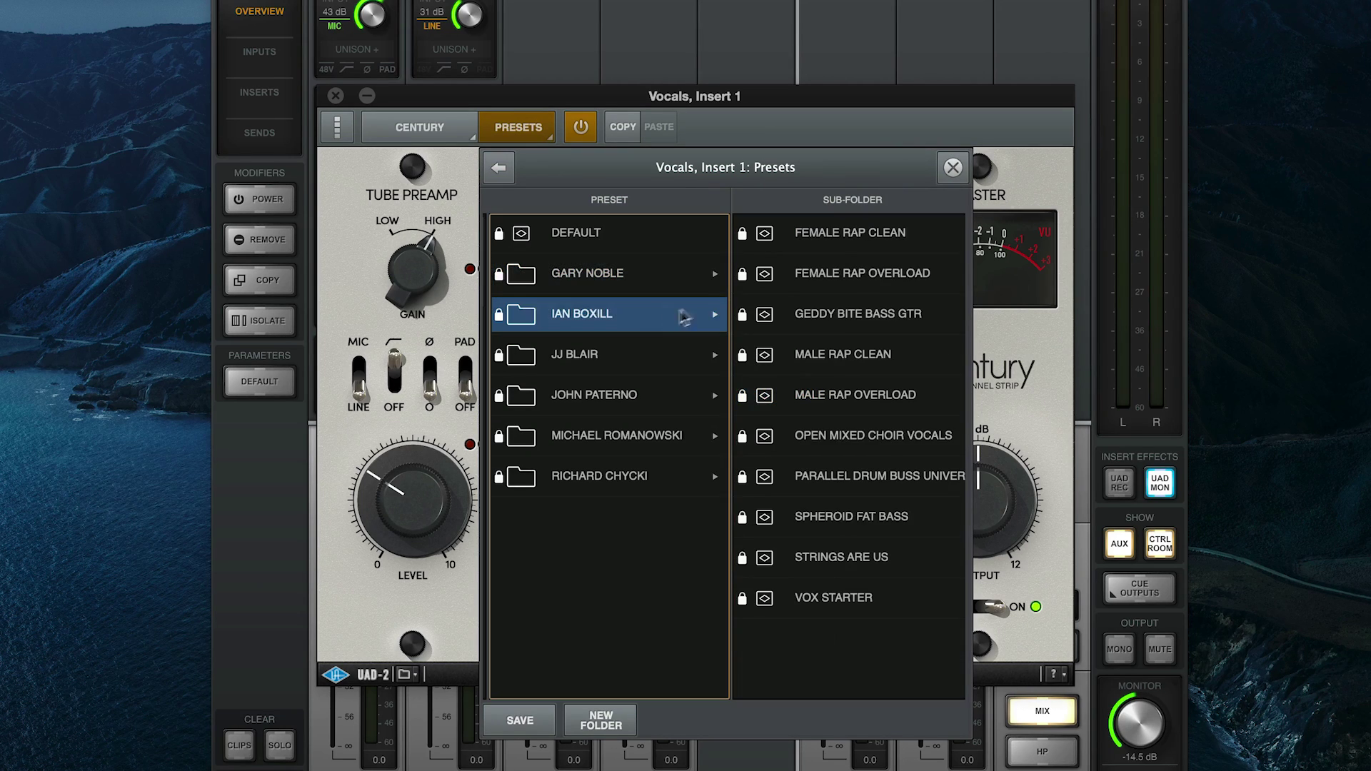
{"action": "left_click", "coordinate": [852, 240]}
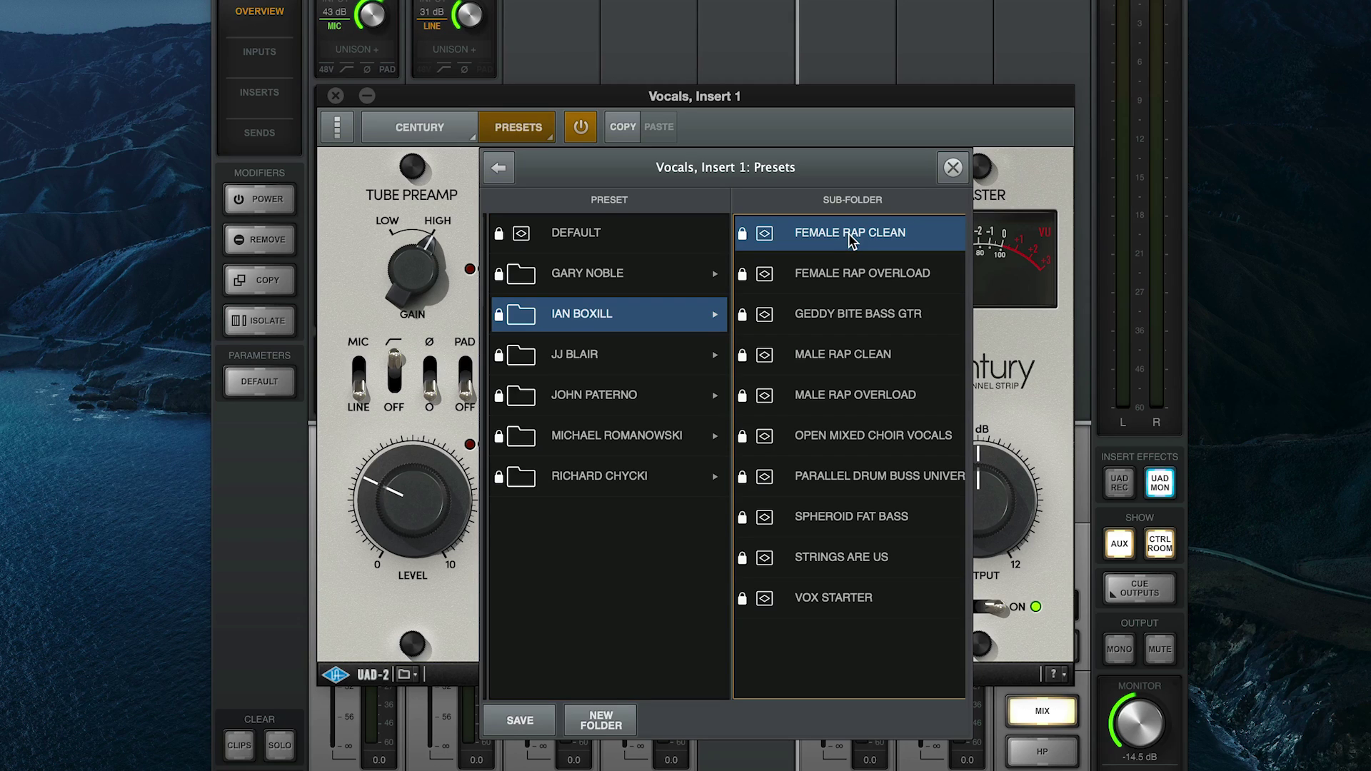
{"action": "left_click", "coordinate": [892, 603]}
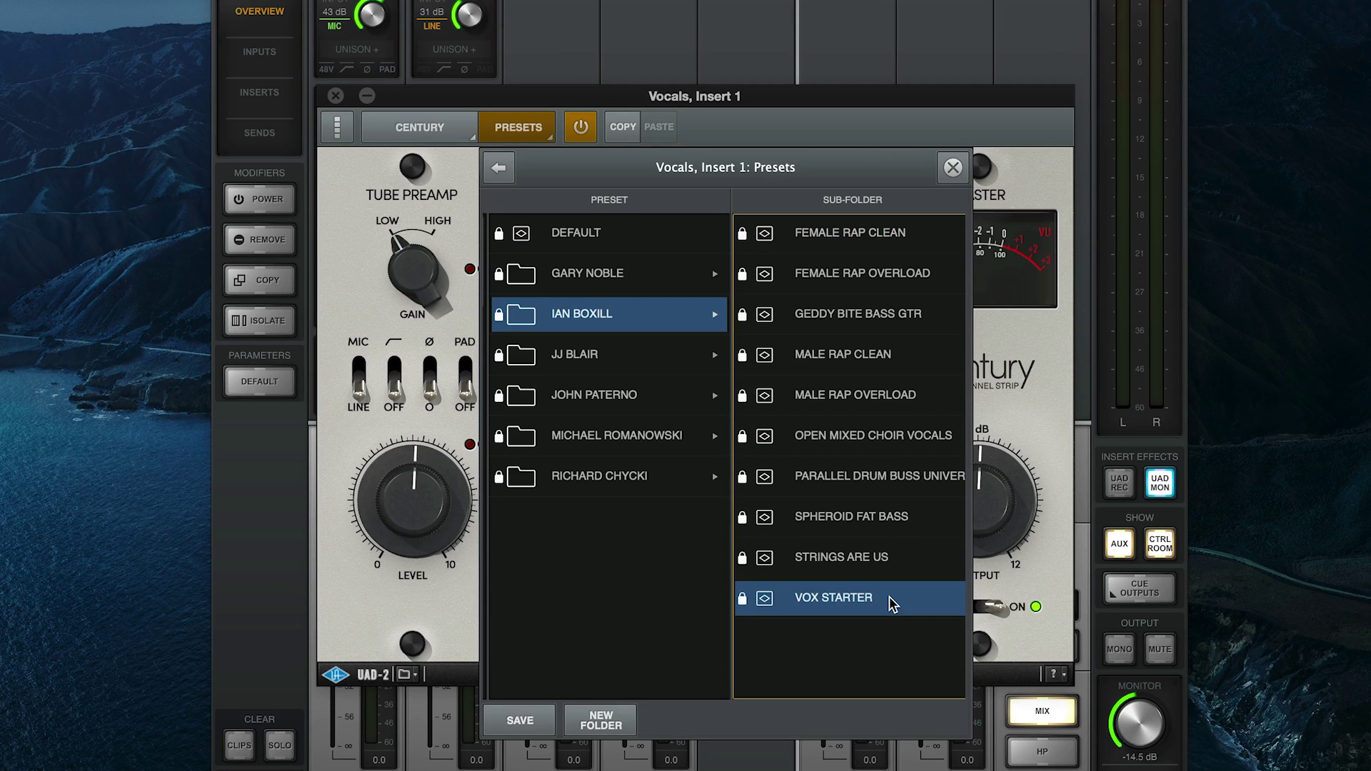
{"action": "left_click", "coordinate": [953, 168]}
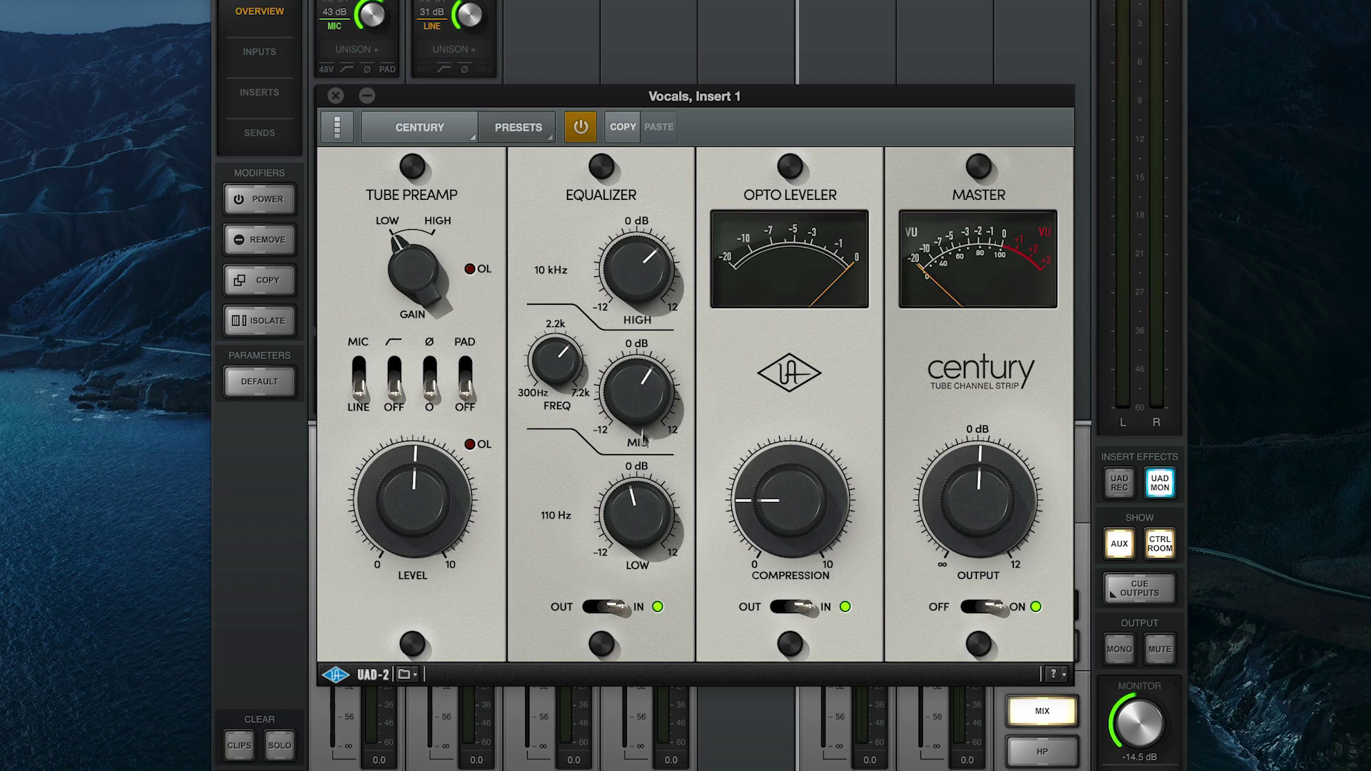
Step: Lower the LOW EQ slightly, add more compression and turn the output down a little
{"action": "left_click_drag", "start_coordinate": [636, 497], "coordinate": [631, 509]}
{"action": "left_click_drag", "start_coordinate": [783, 507], "coordinate": [784, 491]}
{"action": "left_click_drag", "start_coordinate": [955, 477], "coordinate": [960, 492]}
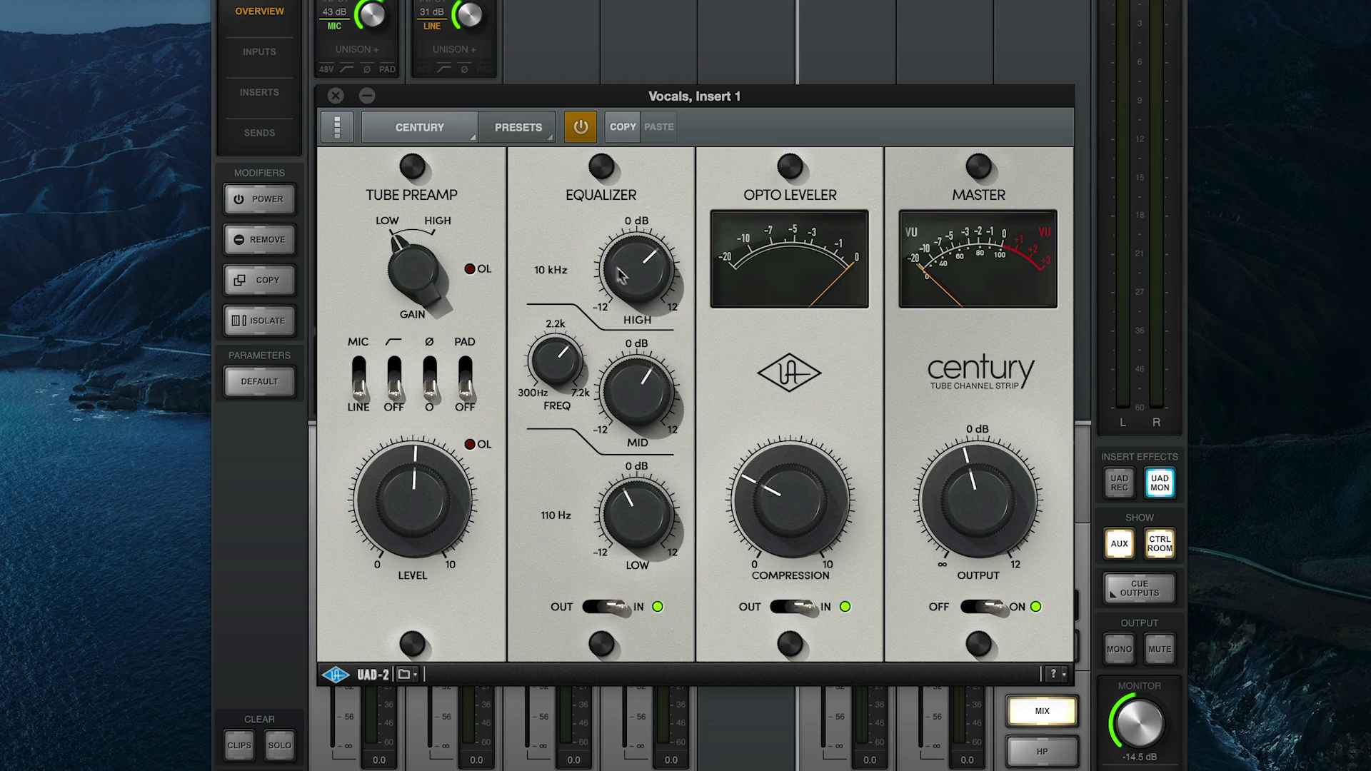
Step: Create a new preset folder named 'My Presets'
{"action": "left_click", "coordinate": [528, 130]}
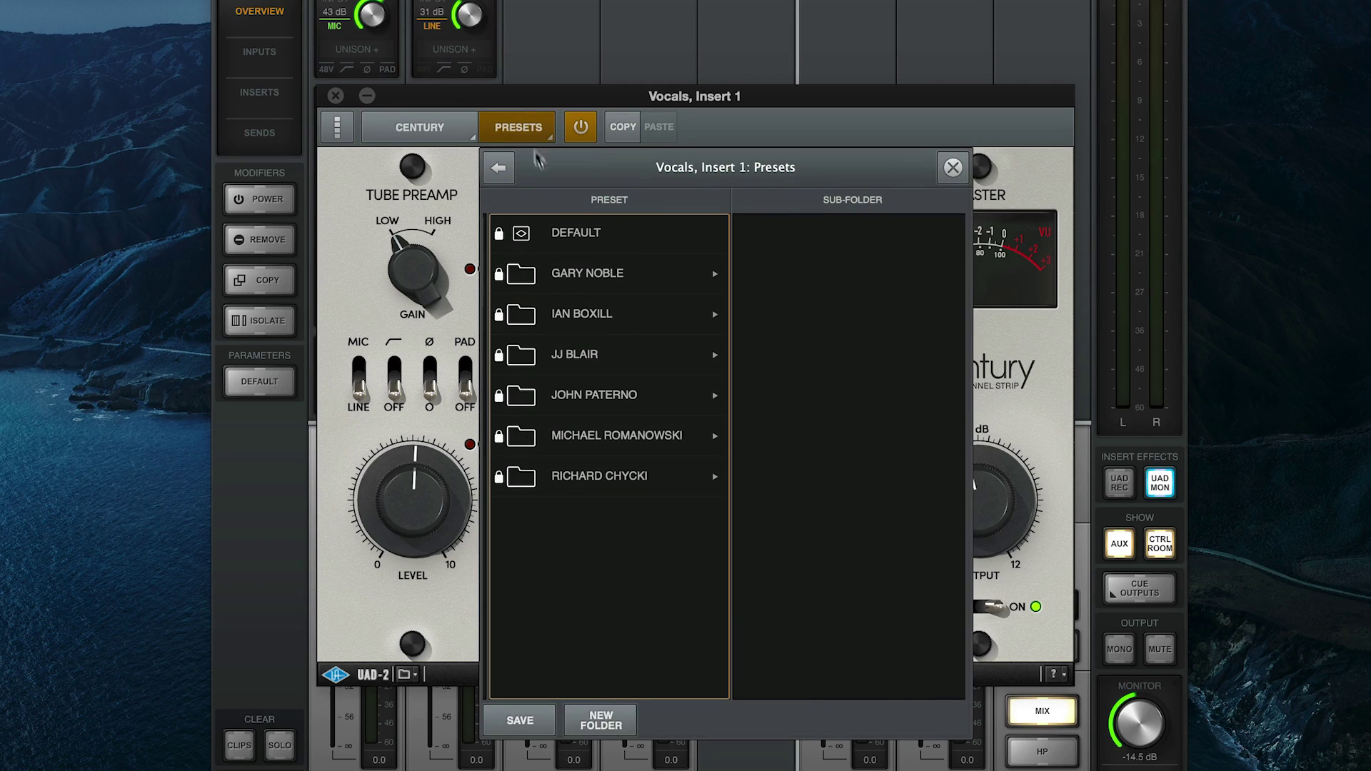
{"action": "left_click", "coordinate": [600, 719]}
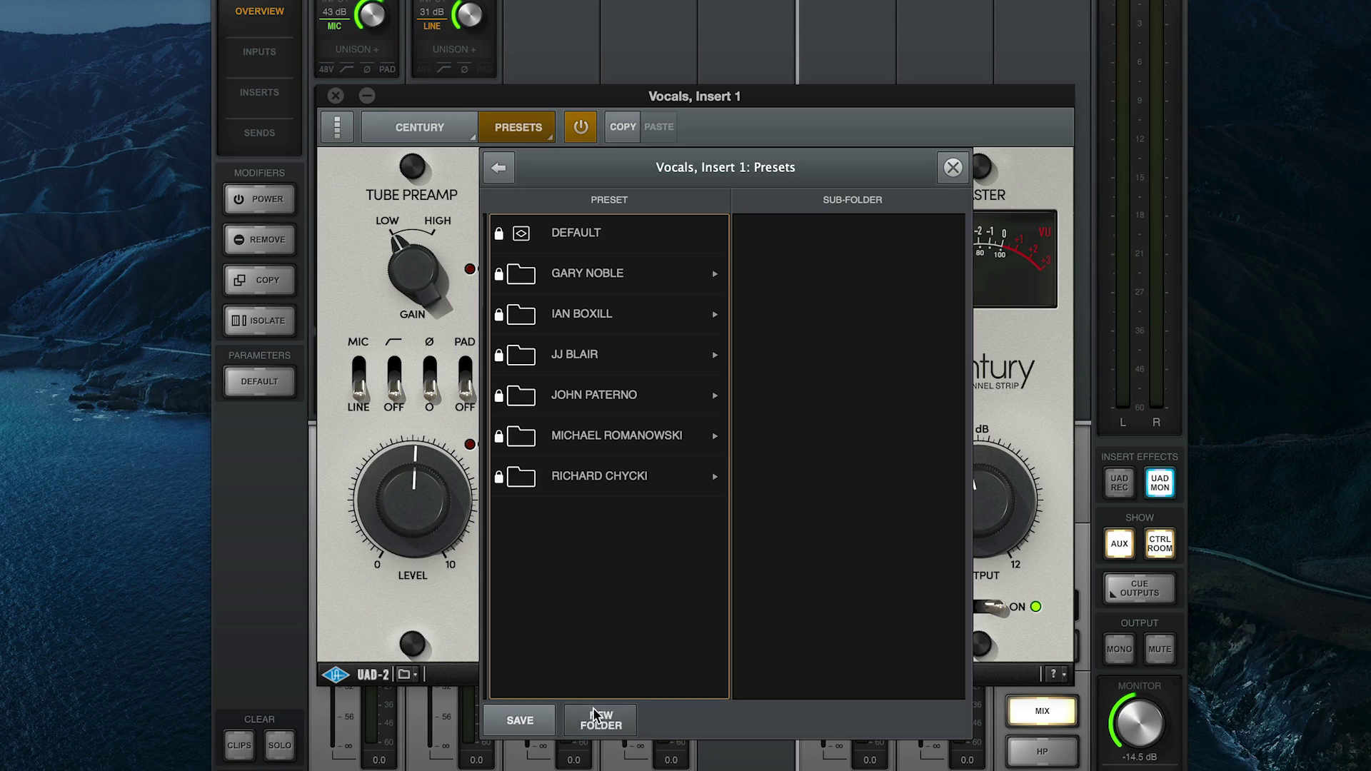
{"action": "type", "text": "My Presets"}
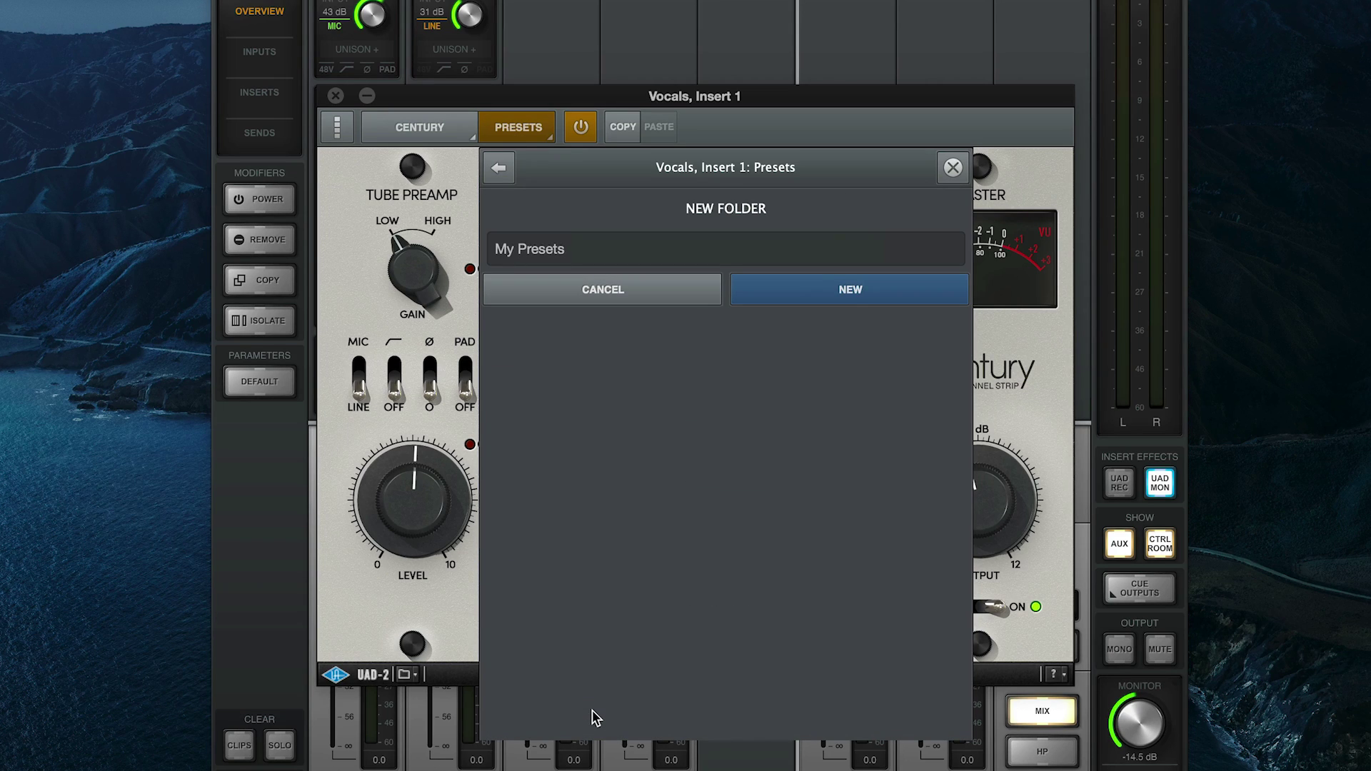
{"action": "key", "text": "Return"}
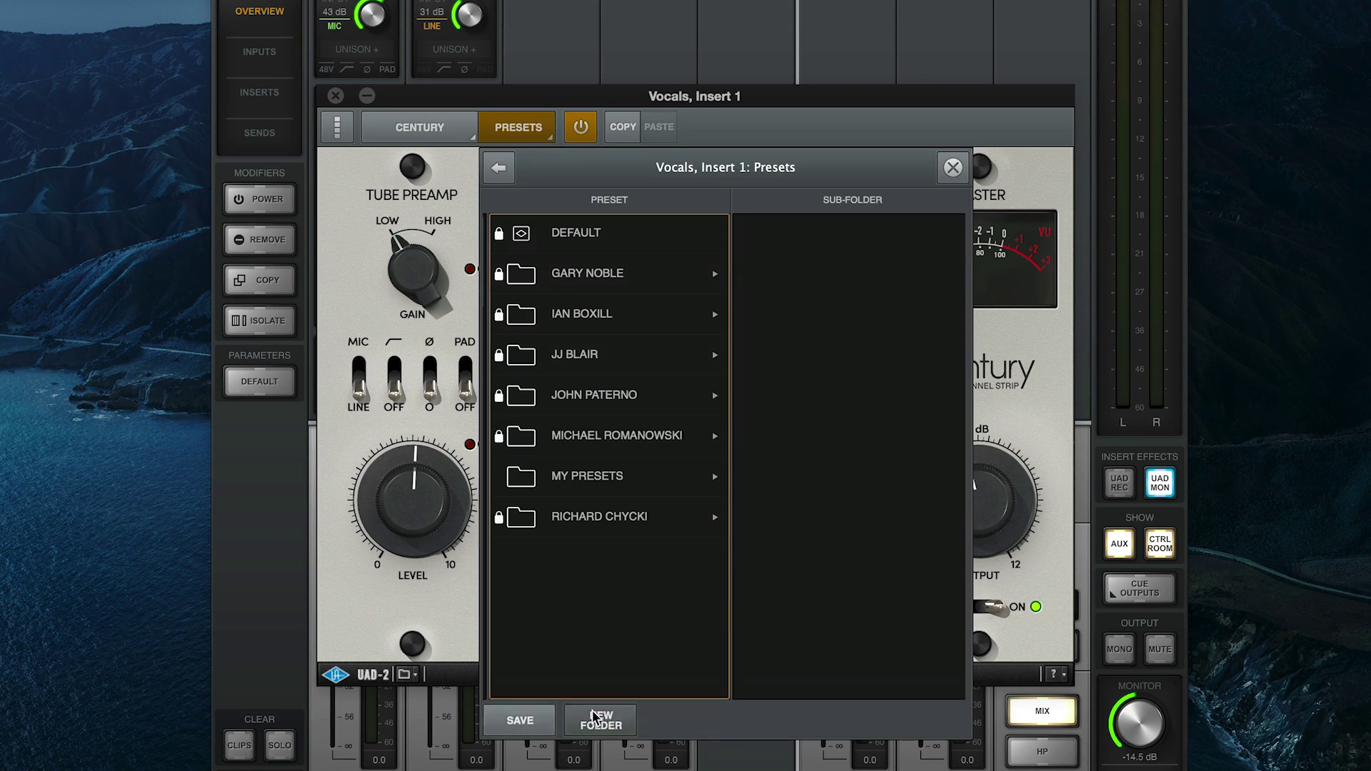
Step: Save the current Century settings as 'Lead Vocal' inside My Presets
{"action": "left_click", "coordinate": [633, 487]}
{"action": "left_click", "coordinate": [520, 722]}
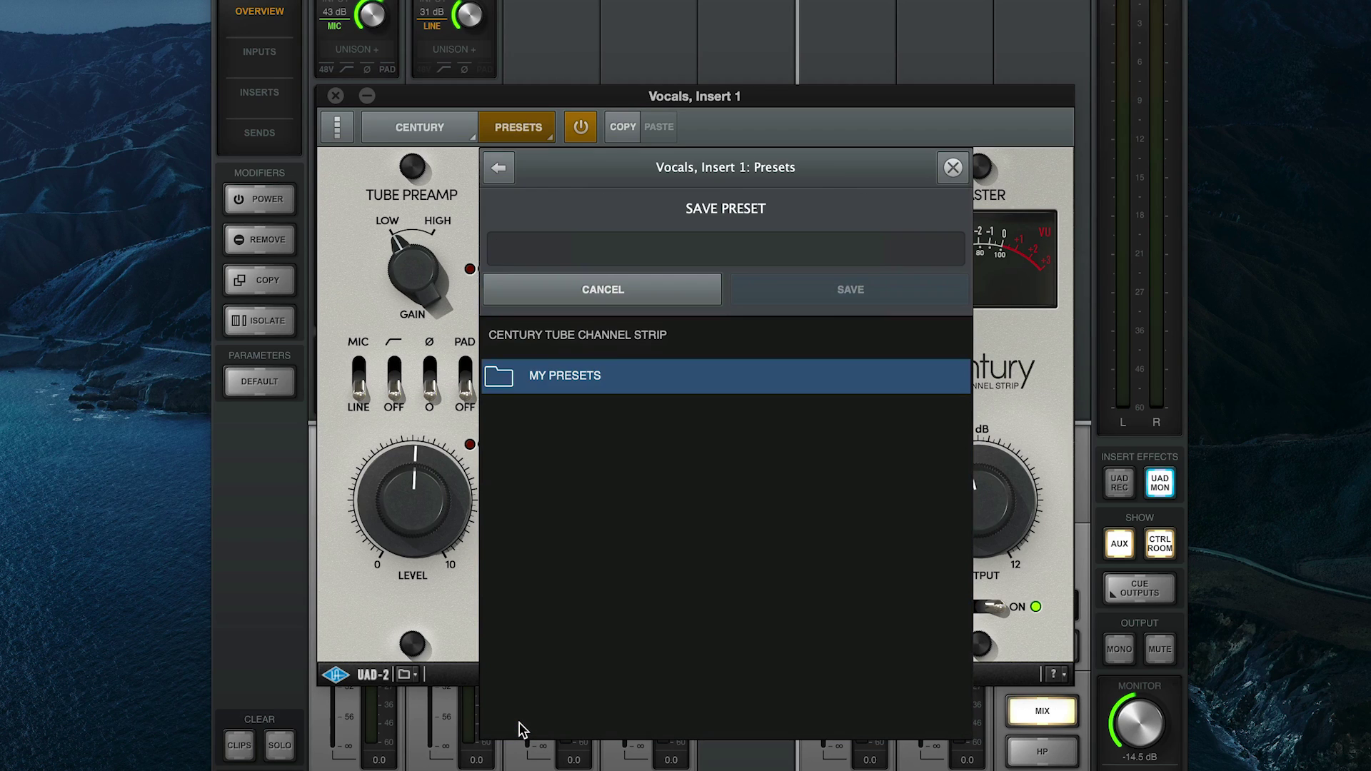
{"action": "type", "text": "Lead Vocal"}
{"action": "key", "text": "Return"}
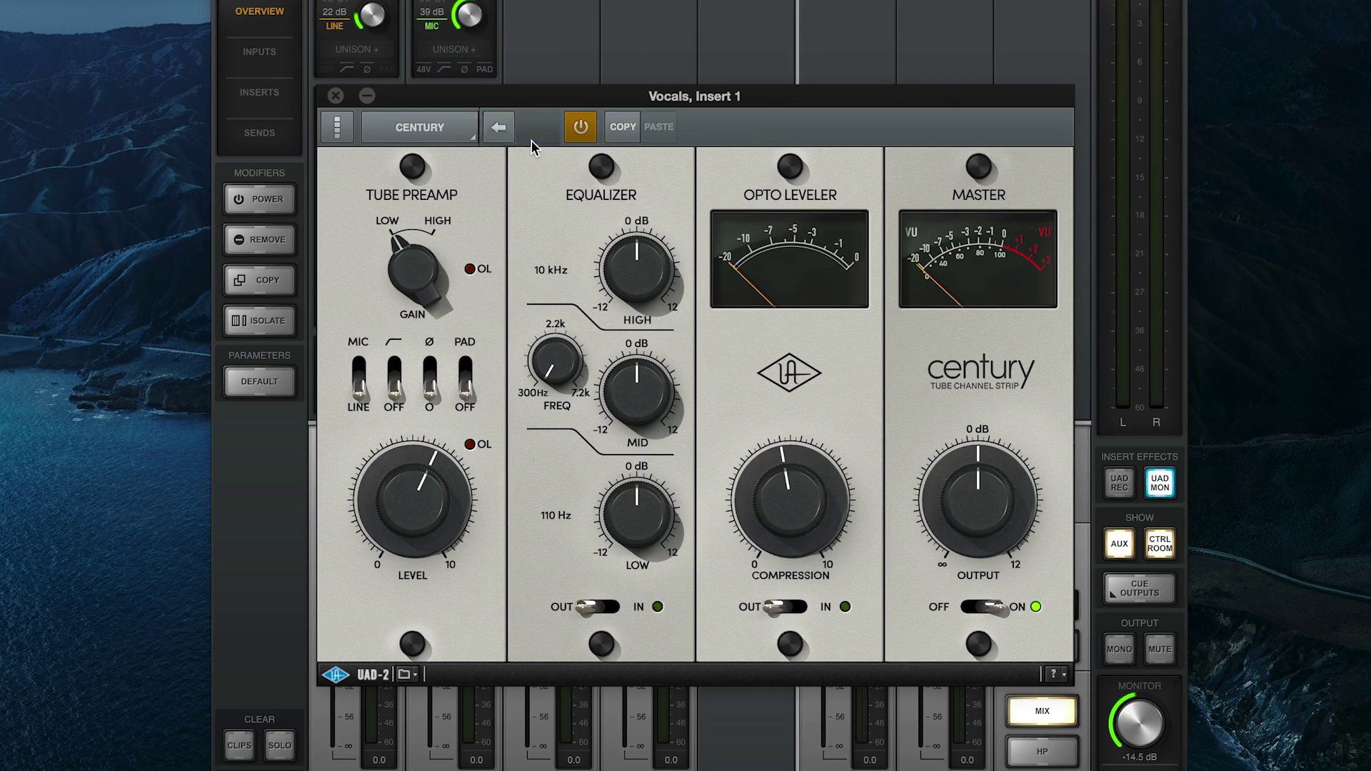
Step: Recall the LEAD VOCAL preset from the My Presets folder
{"action": "left_click", "coordinate": [531, 139]}
{"action": "left_click", "coordinate": [612, 476]}
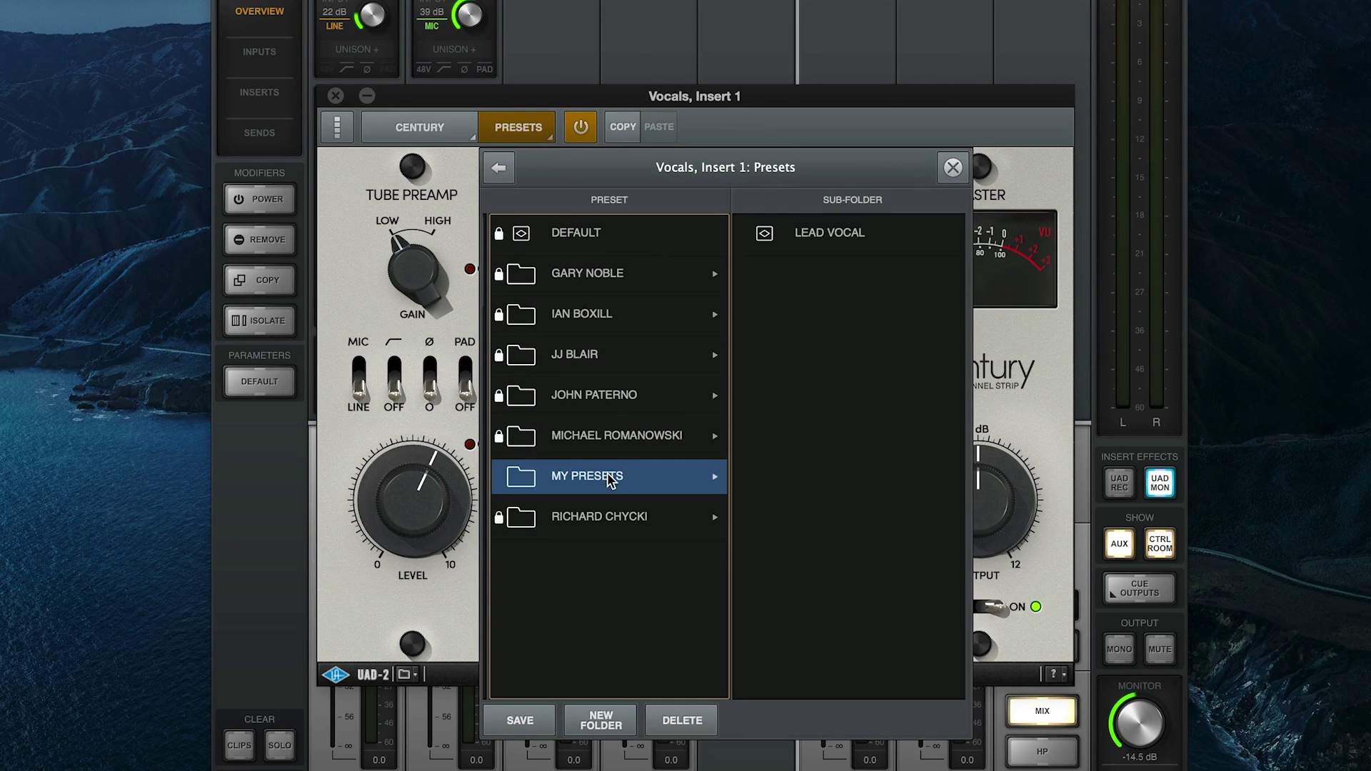
{"action": "left_click", "coordinate": [859, 240]}
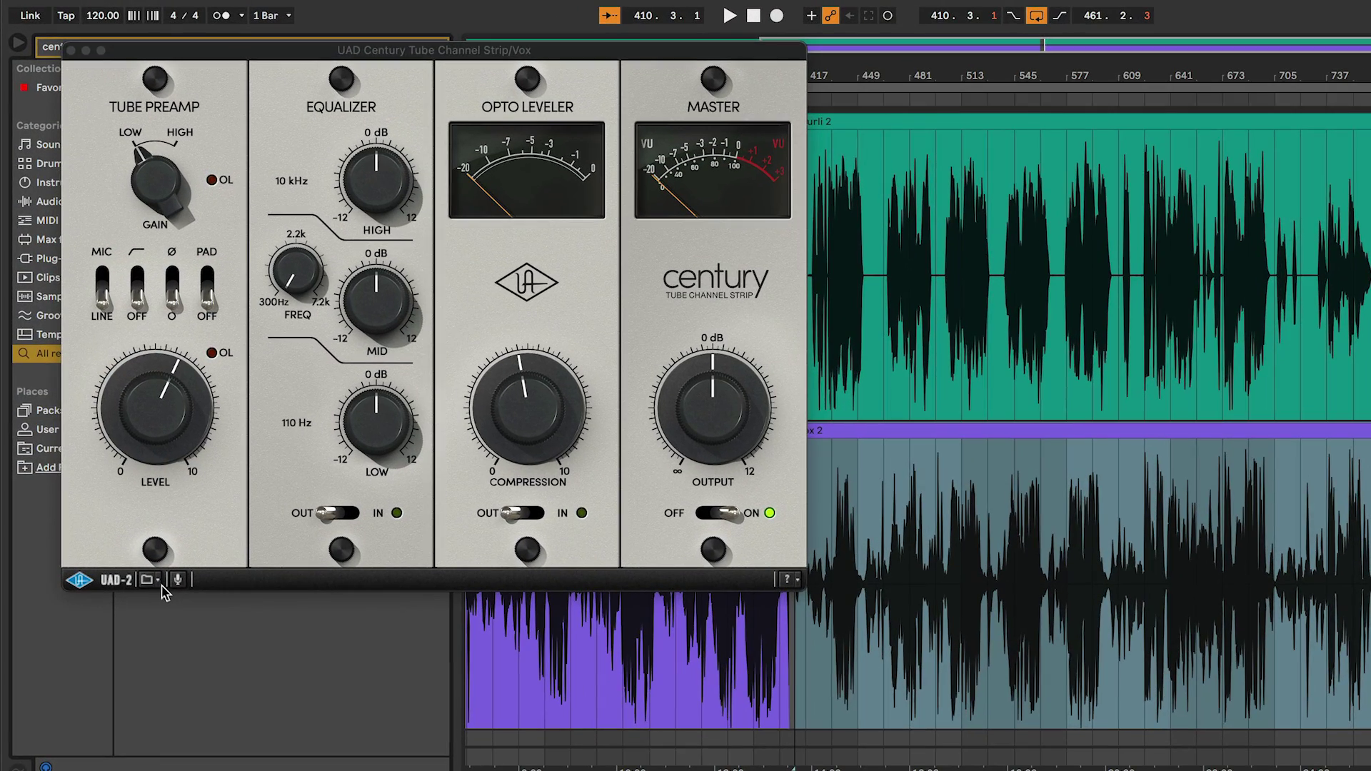
Step: Load Lead Vocal.fxp from My Presets into the Century strip in Ableton Live
{"action": "left_click", "coordinate": [132, 436]}
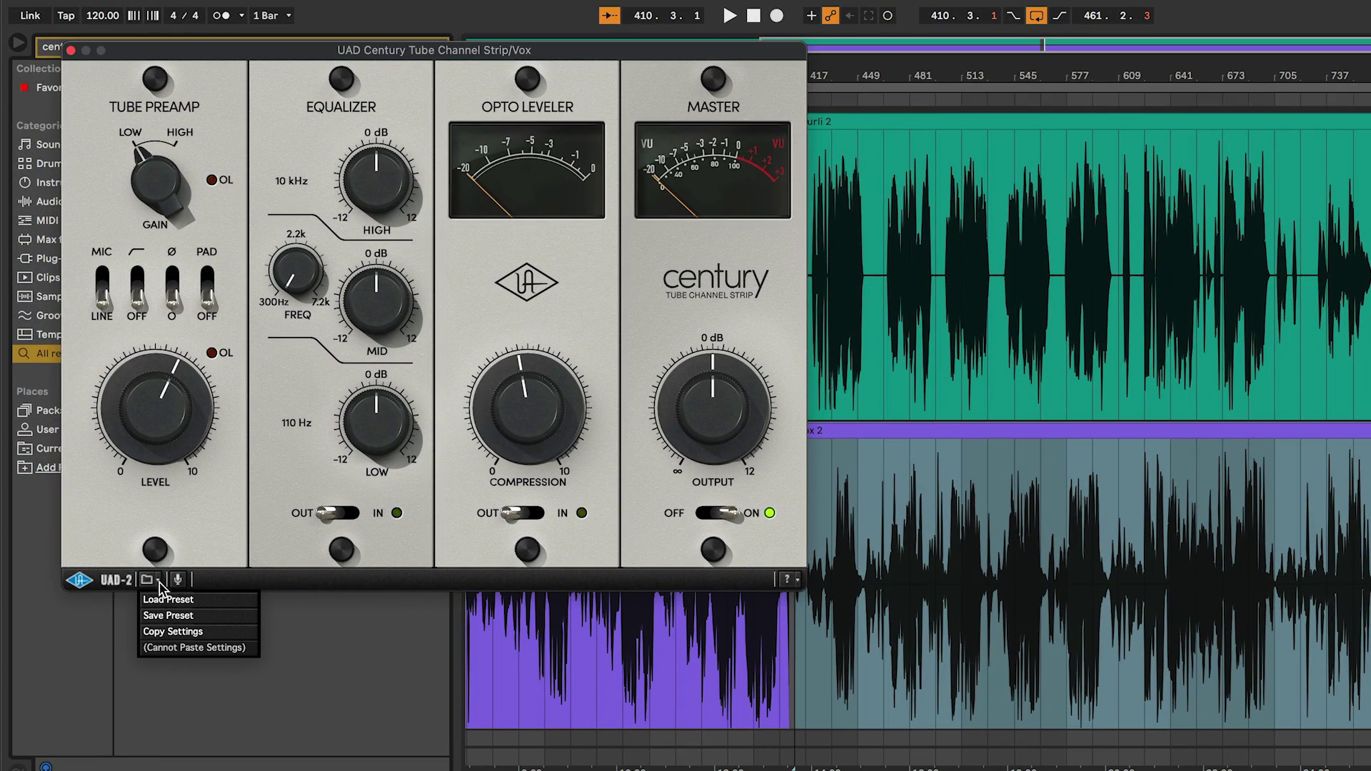
{"action": "left_click", "coordinate": [196, 602]}
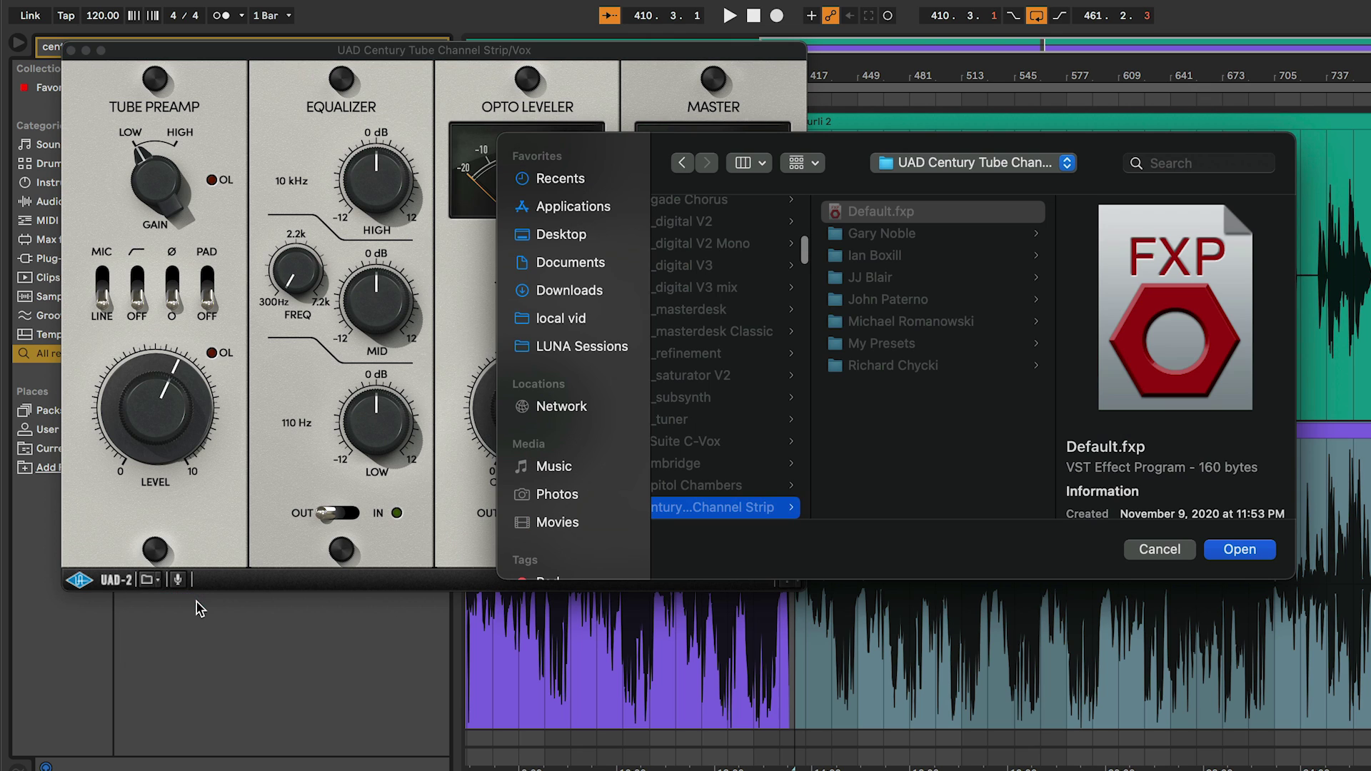
{"action": "left_click", "coordinate": [888, 346]}
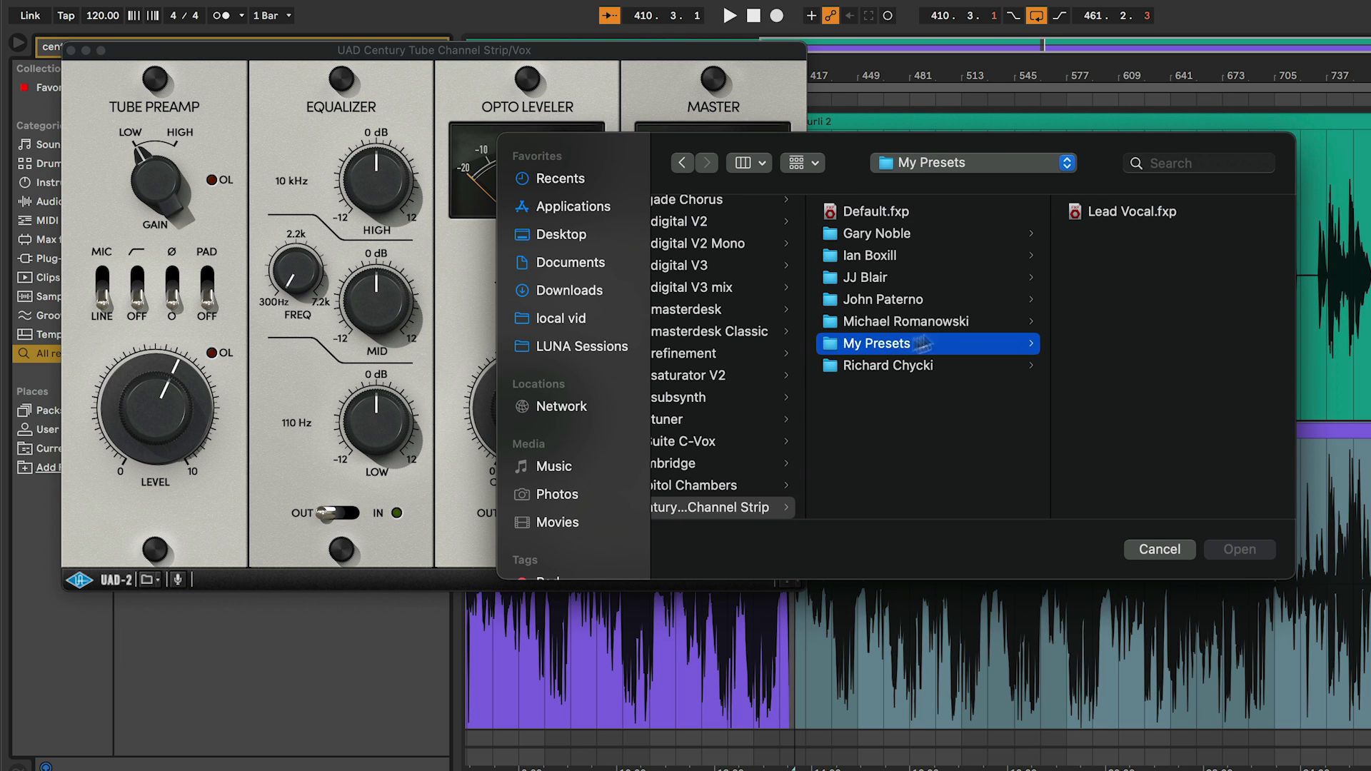
{"action": "double_click", "coordinate": [1129, 209]}
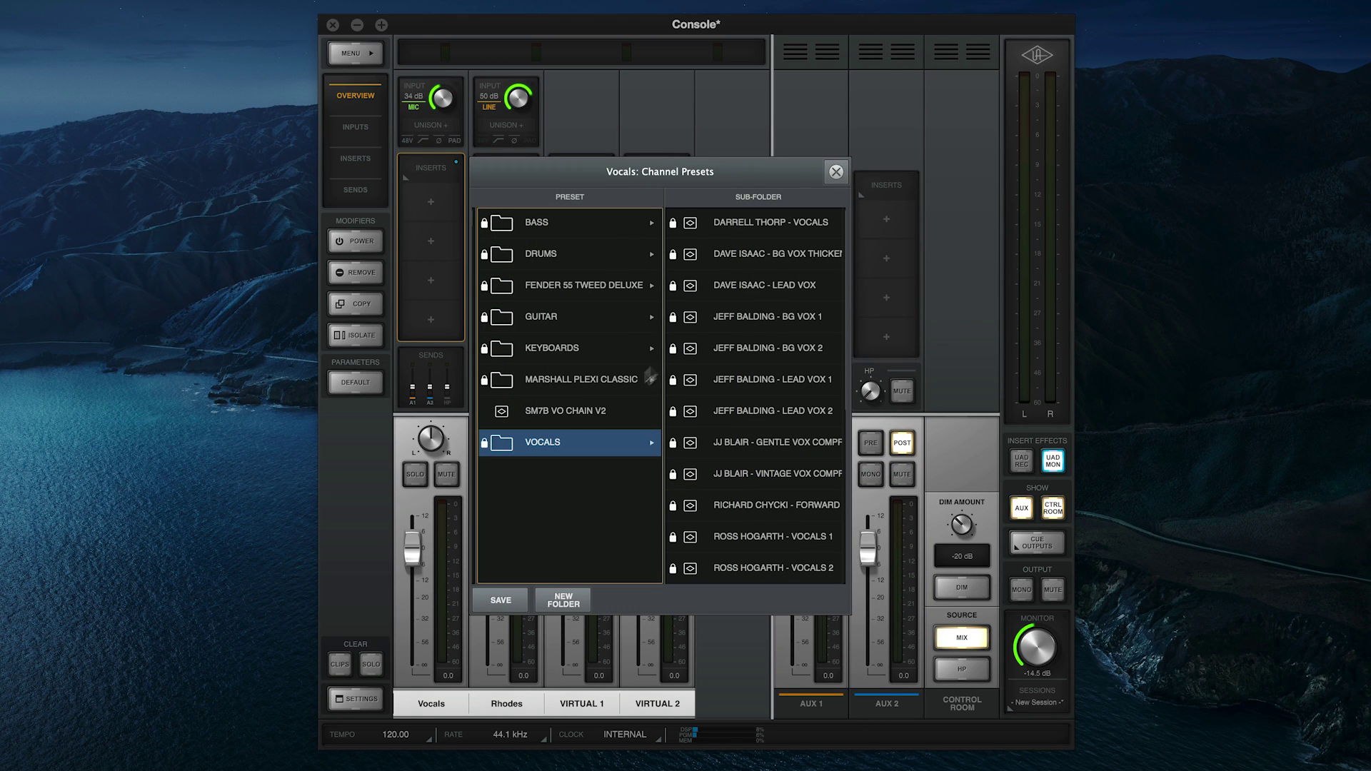
Step: Load the LEAD VOCALS channel-strip preset onto Vocals and show the VOCALS folder presets
{"action": "left_click", "coordinate": [745, 227]}
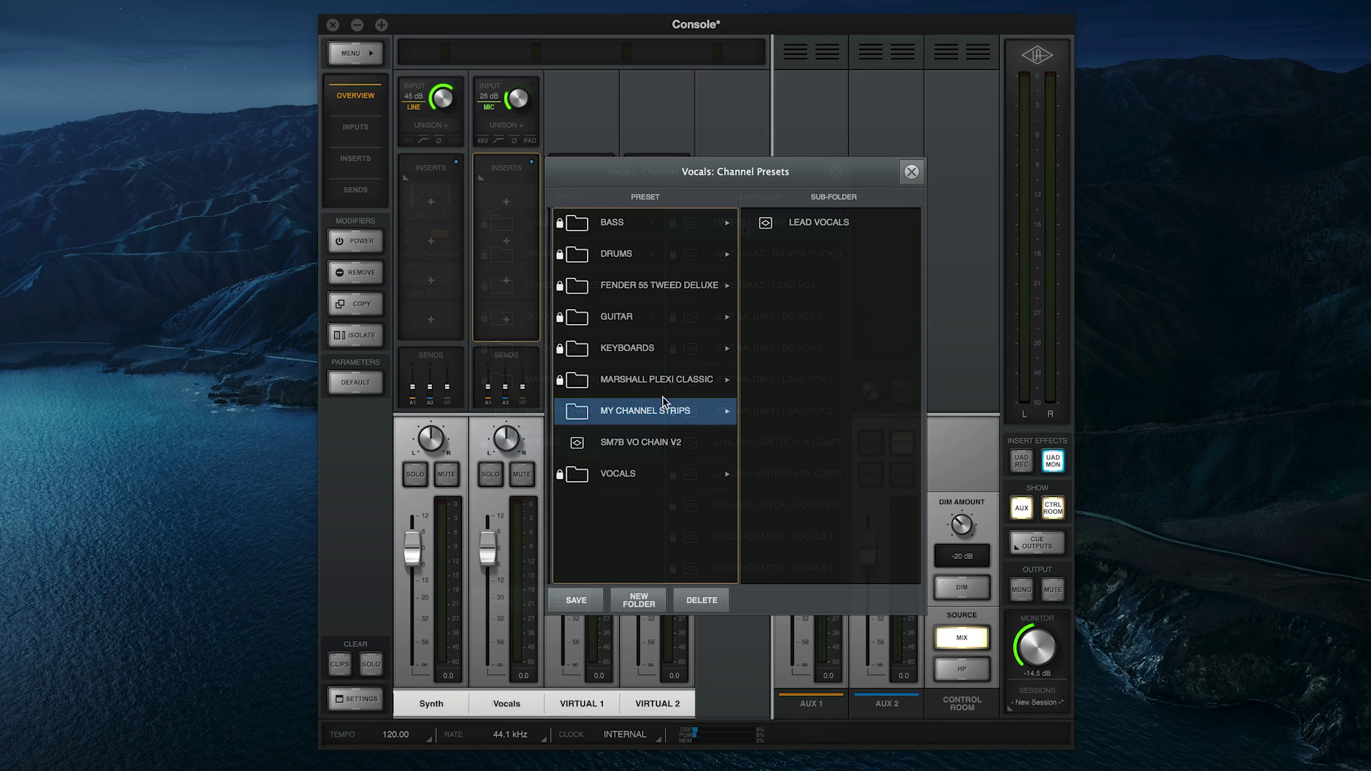
{"action": "left_click", "coordinate": [841, 229]}
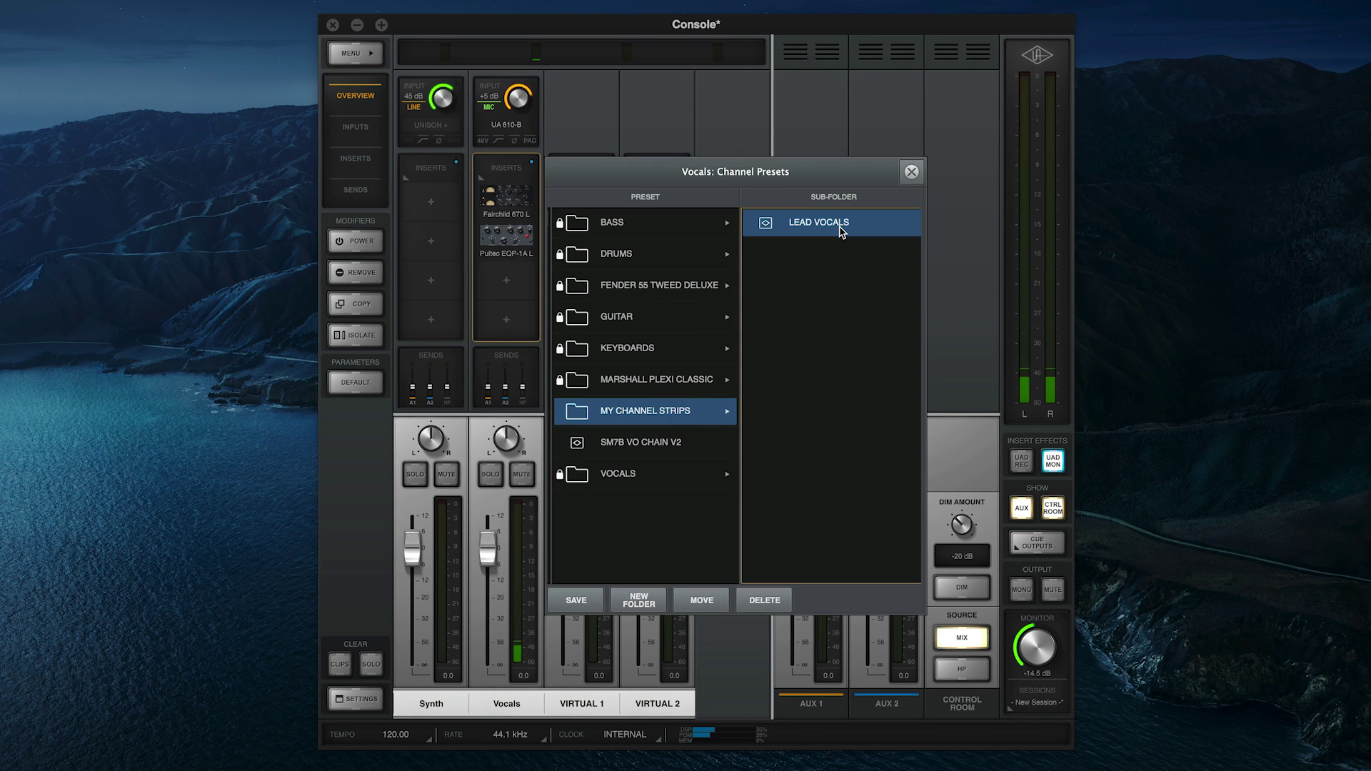
{"action": "left_click", "coordinate": [618, 475]}
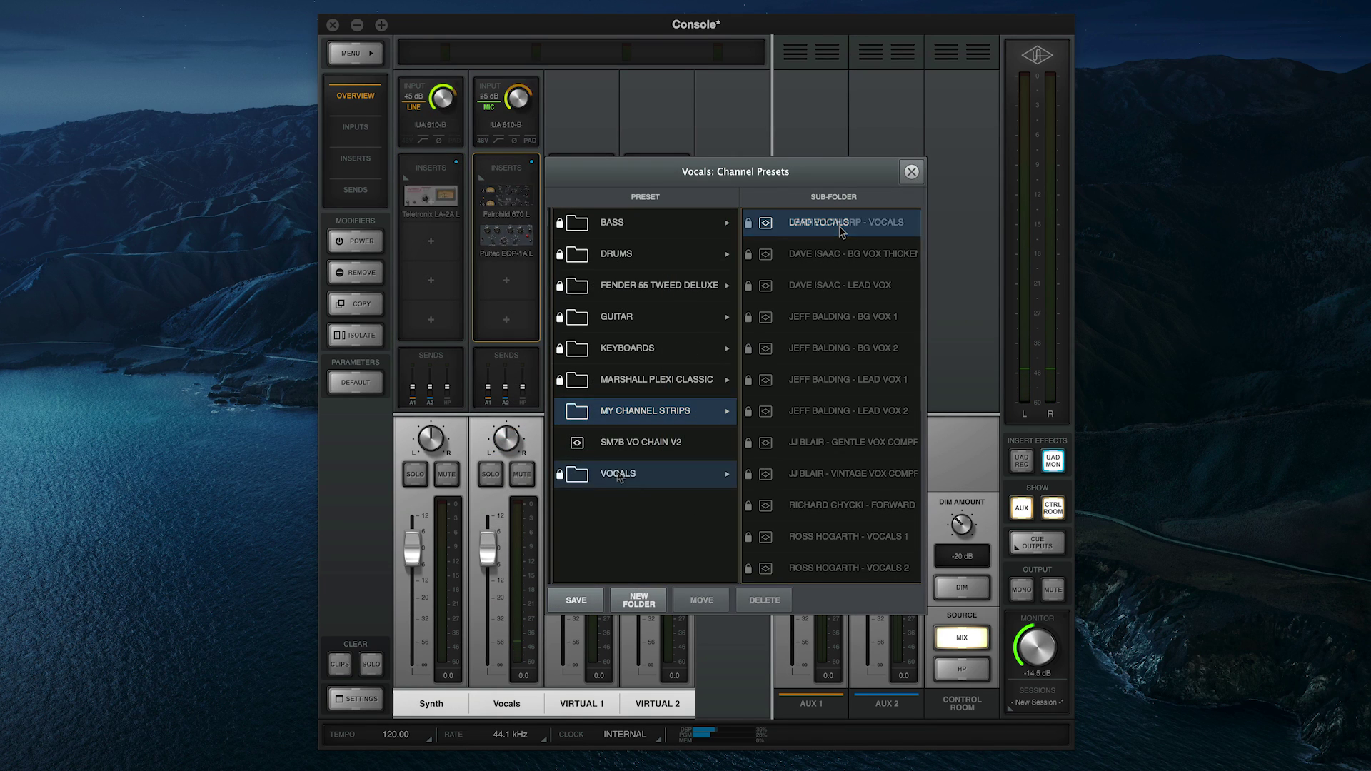
Step: Try the FORWARD, VOX DOUBL and VOX DELAY presets in turn, then close the browser
{"action": "left_click", "coordinate": [818, 503]}
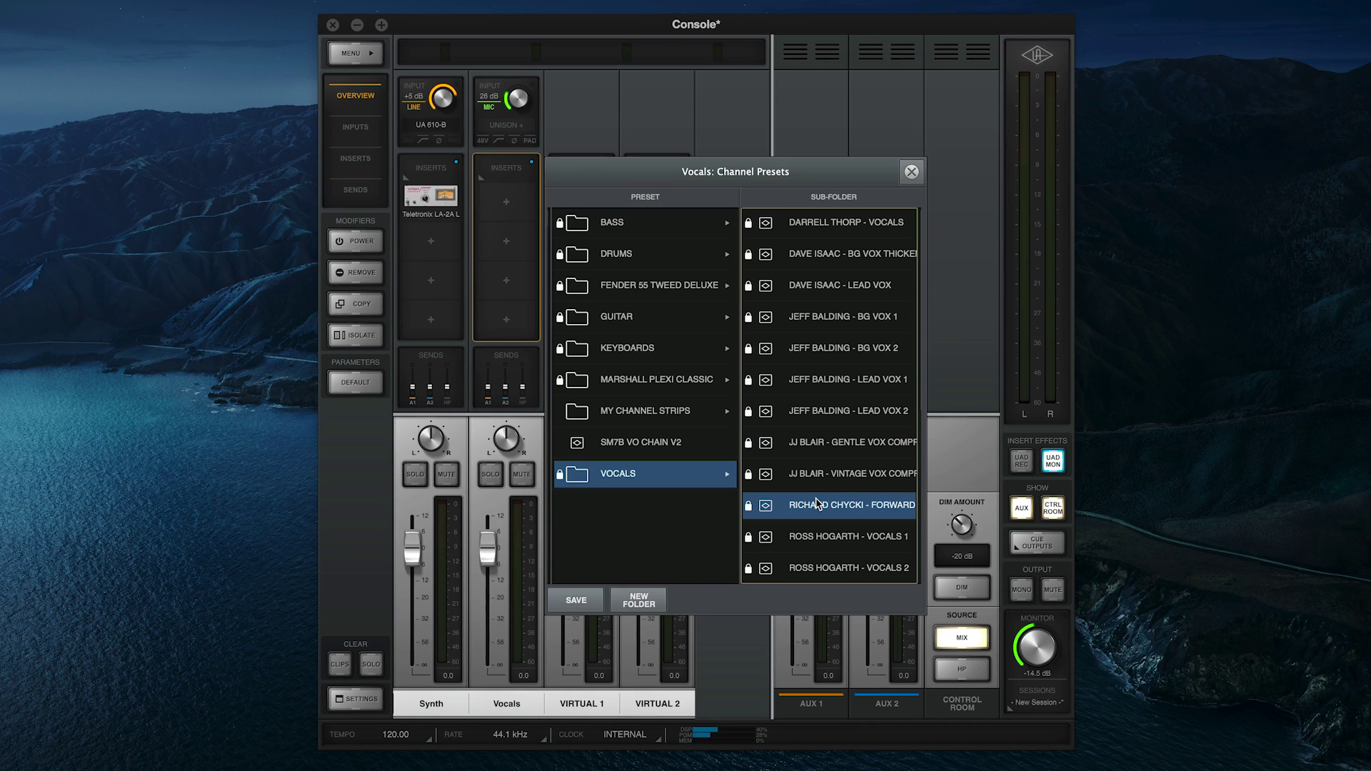
{"action": "scroll", "coordinate": [817, 503], "scroll_direction": "down", "scroll_amount": 6}
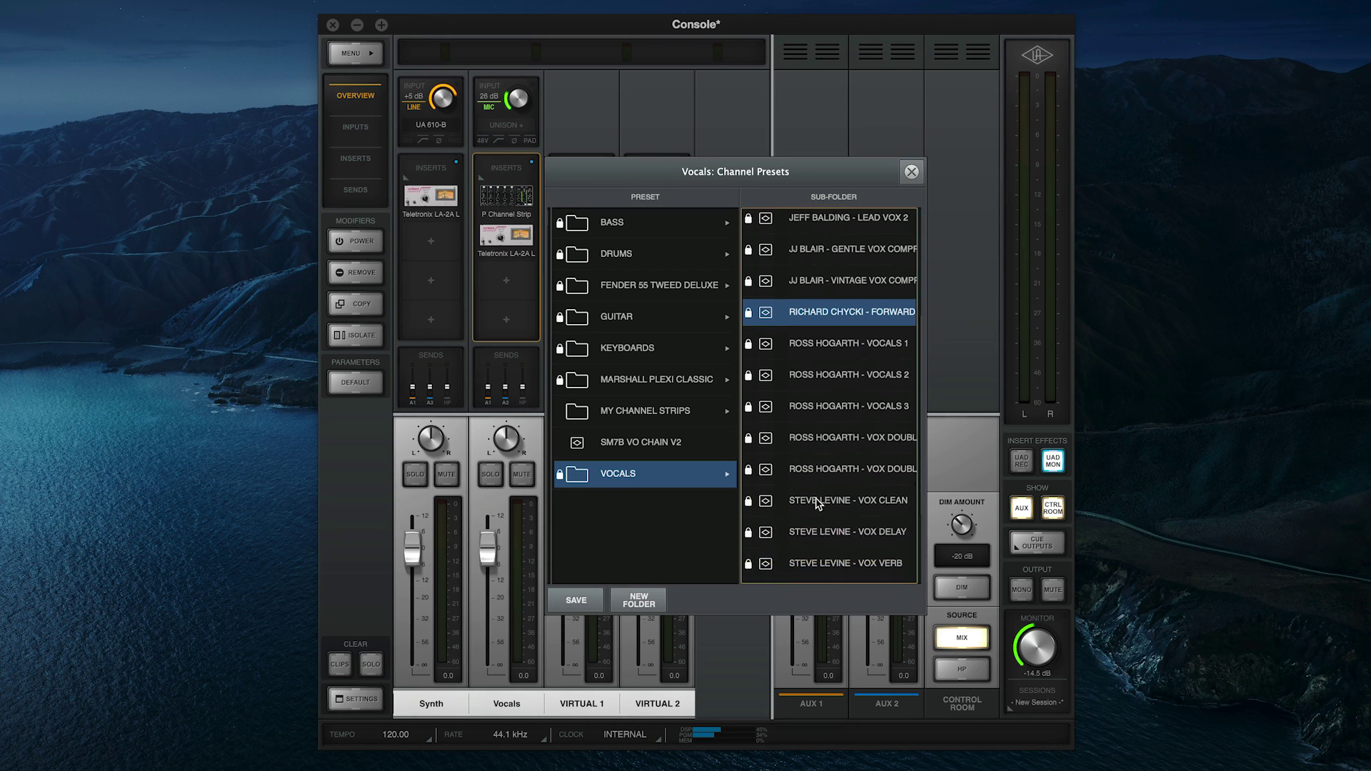
{"action": "left_click", "coordinate": [832, 405]}
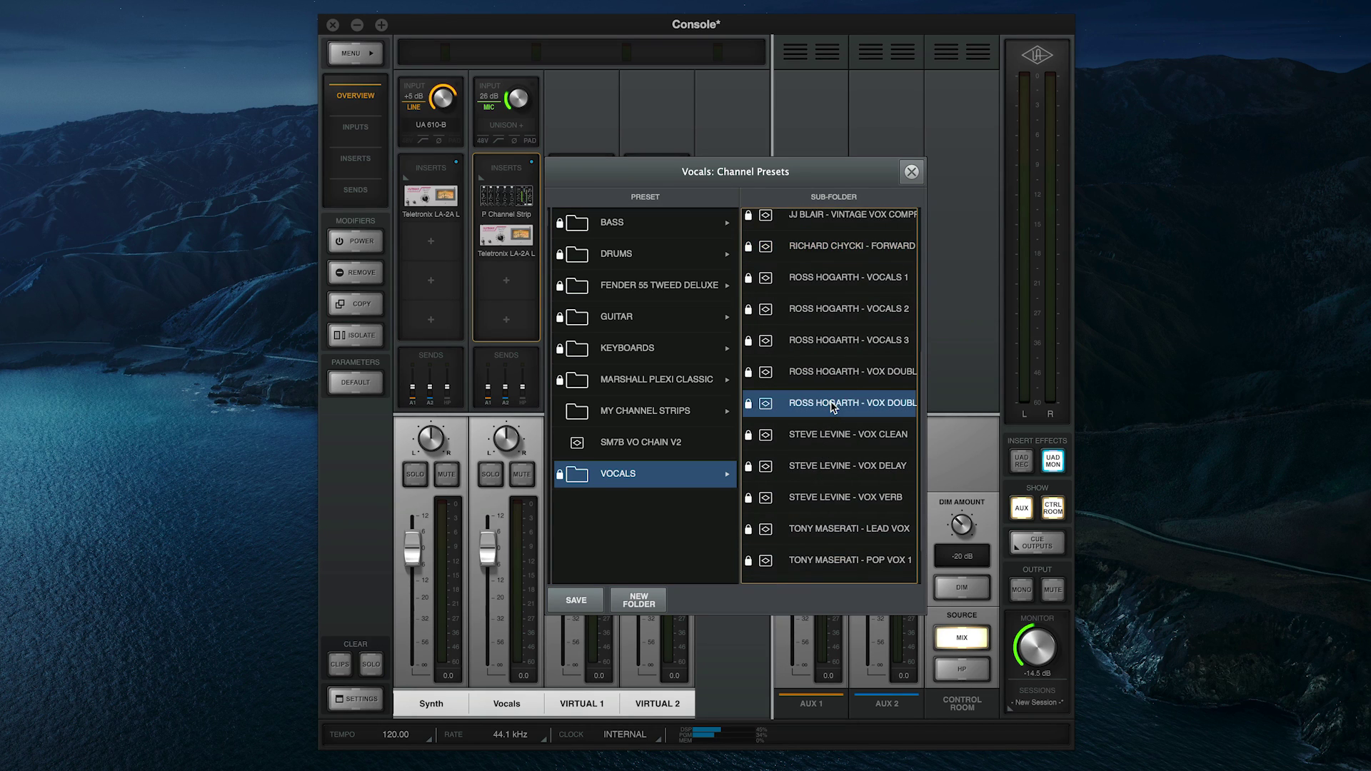
{"action": "left_click", "coordinate": [832, 468]}
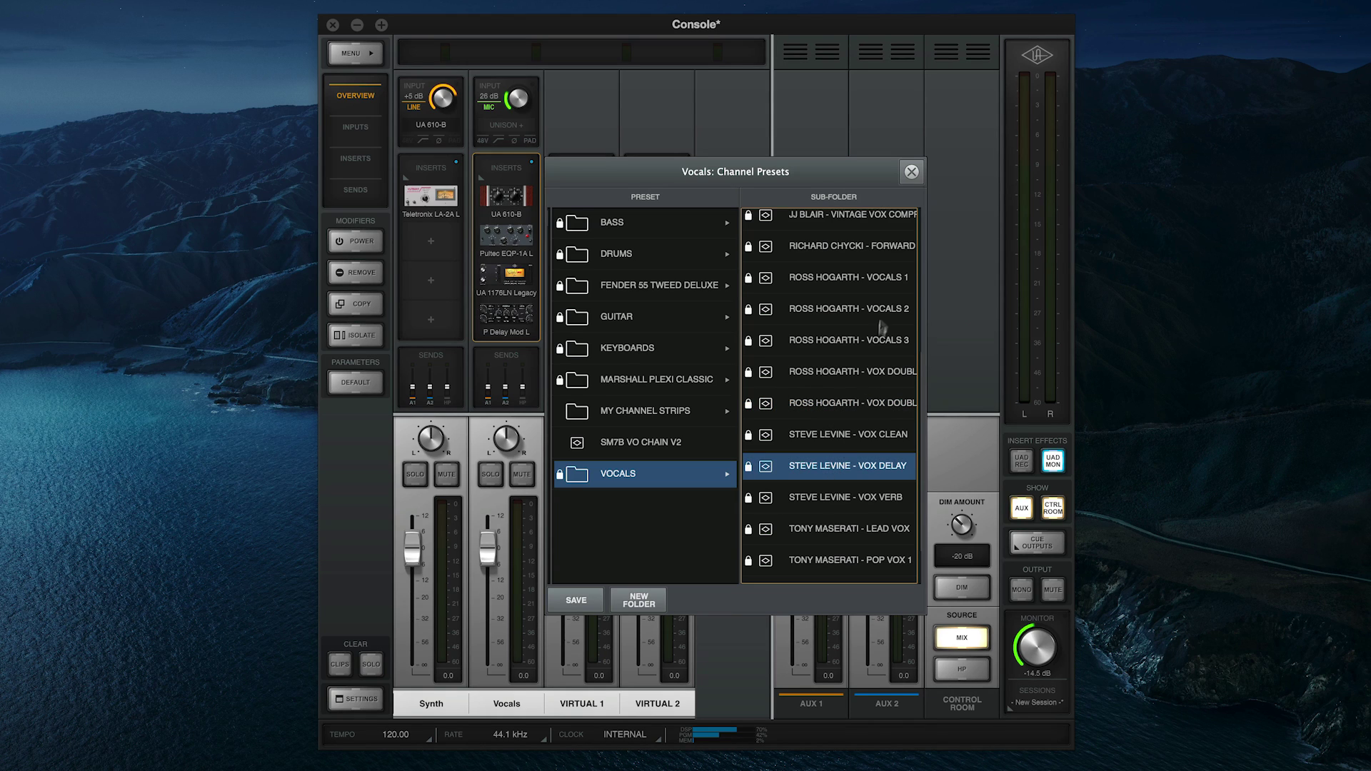
{"action": "left_click", "coordinate": [911, 174]}
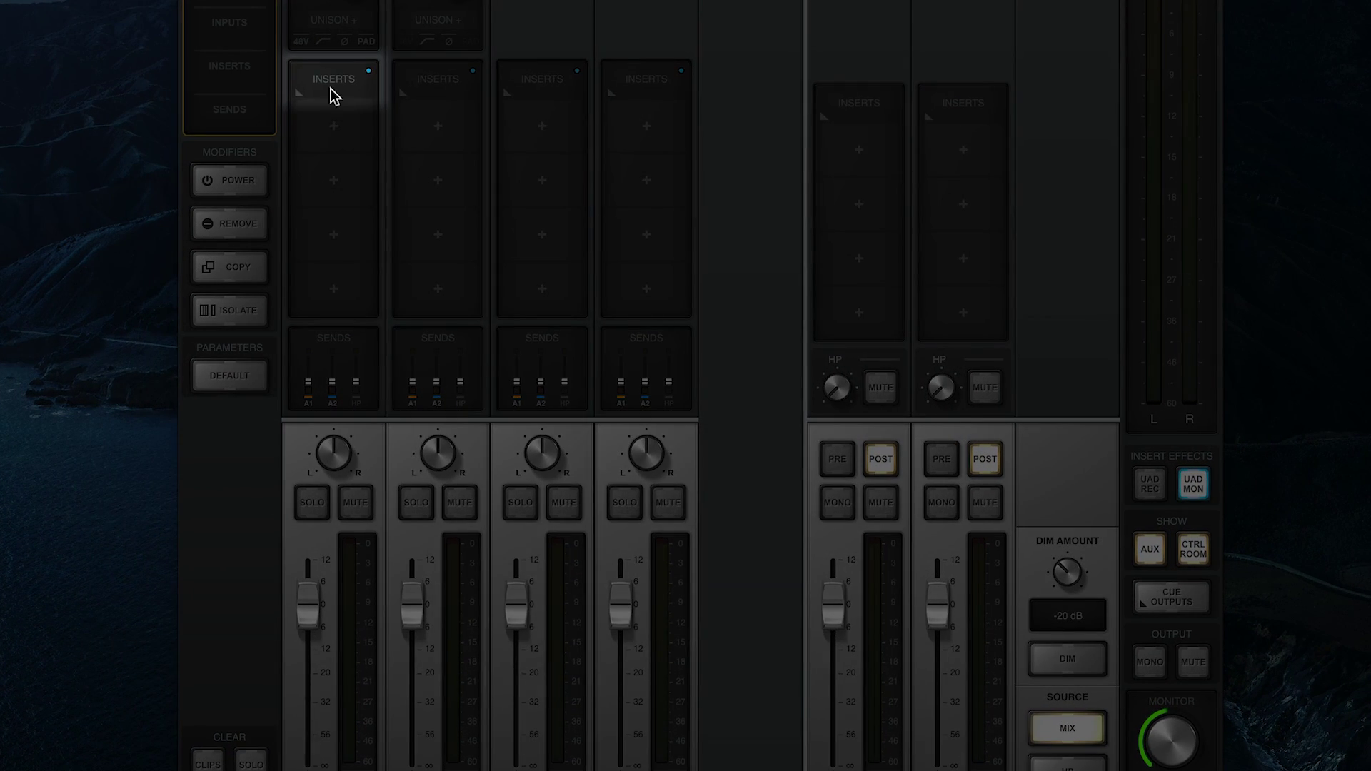
Step: Apply the first VOCALS-folder preset to Vocals, adding UA 610-B, 1176LN Legacy and Pultec EQP-1A inserts
{"action": "left_click", "coordinate": [426, 171]}
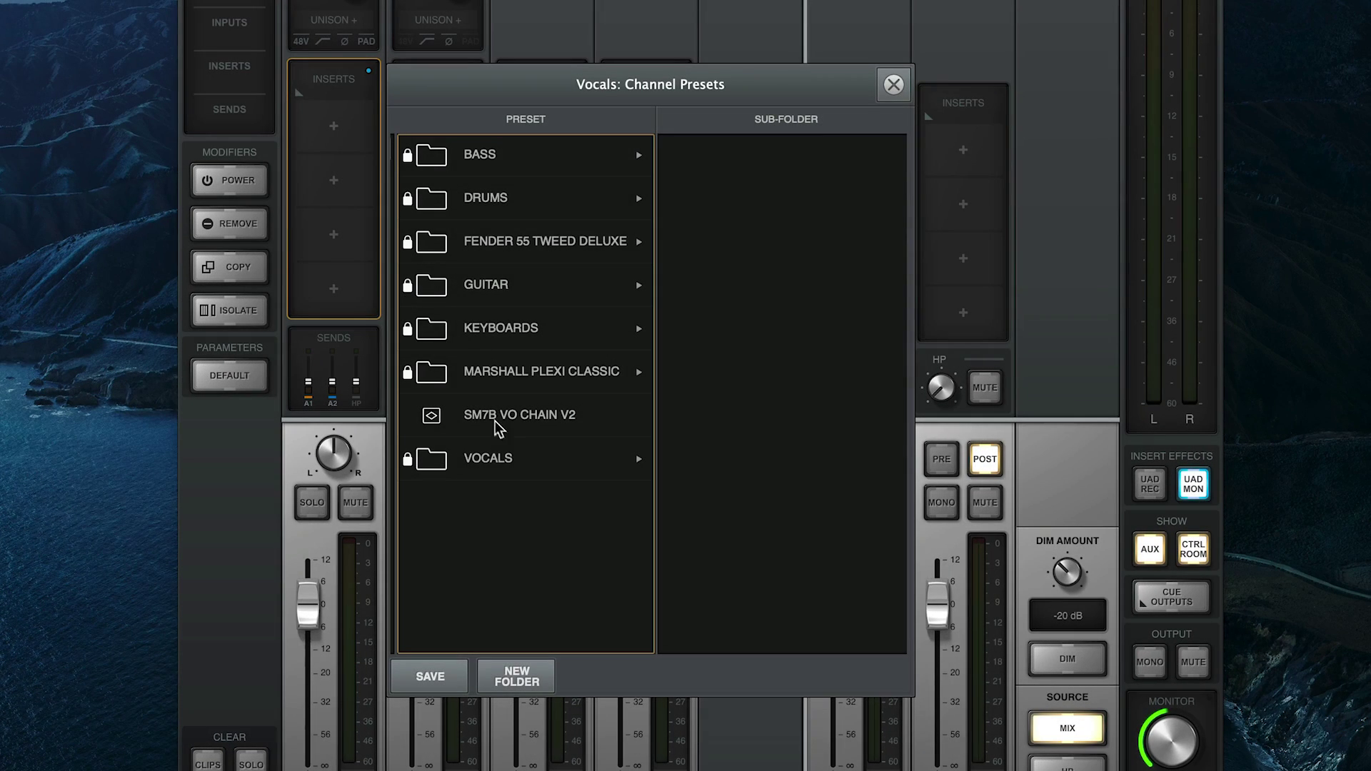
{"action": "left_click", "coordinate": [504, 461]}
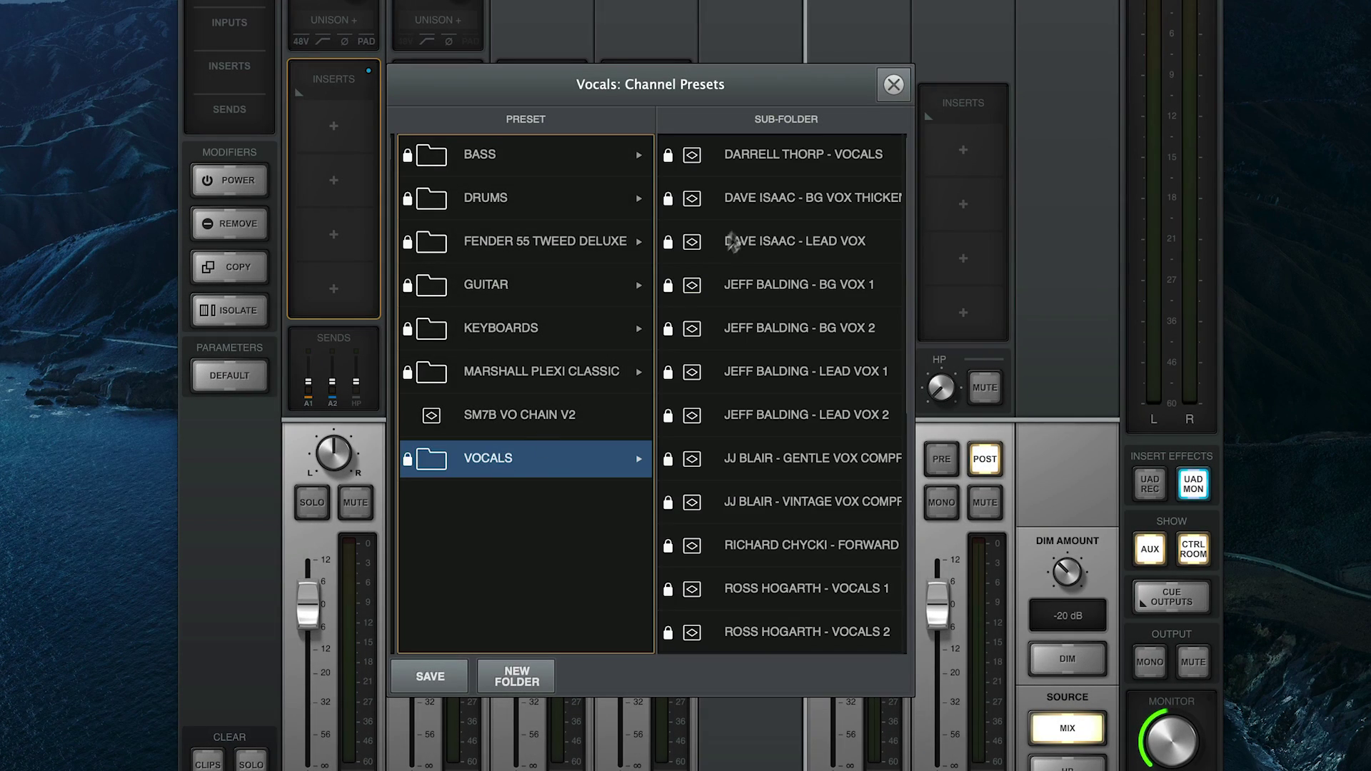
{"action": "left_click", "coordinate": [768, 164]}
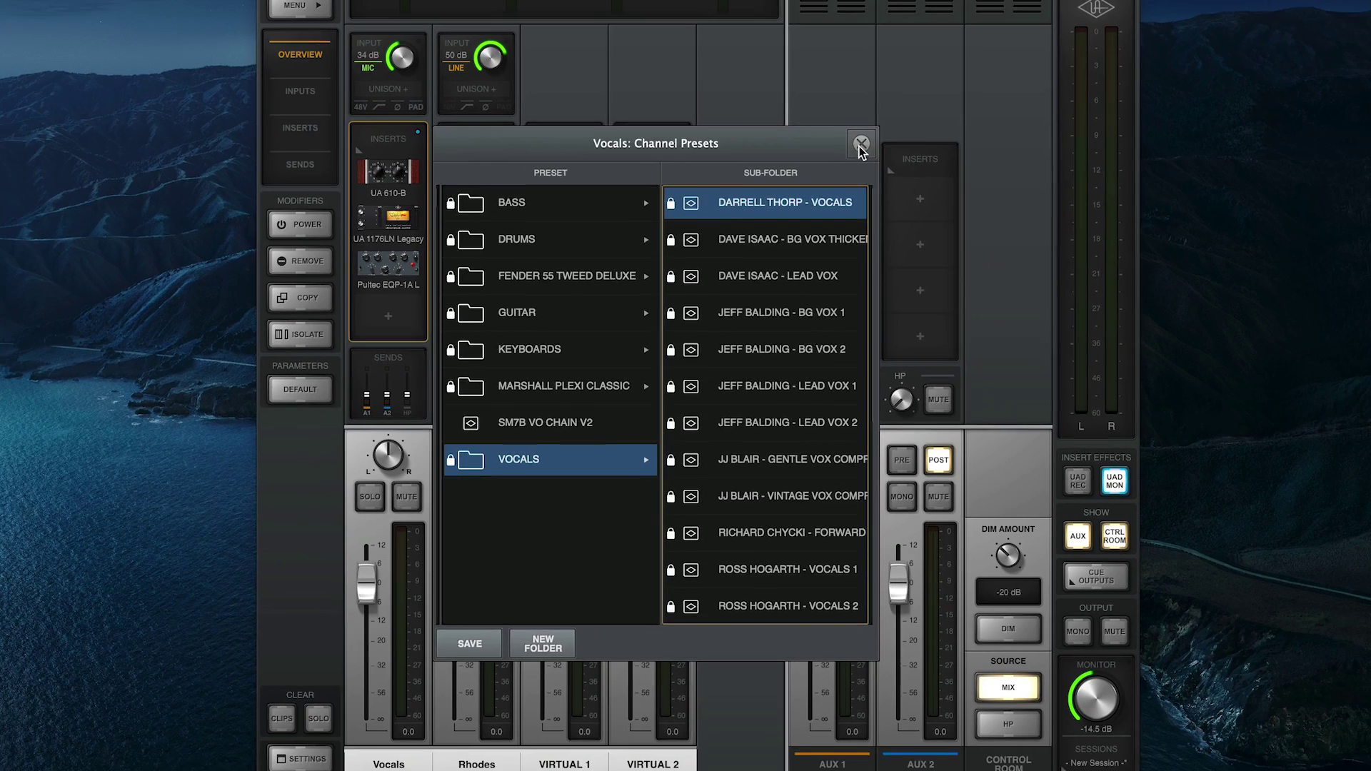
{"action": "left_click", "coordinate": [891, 85]}
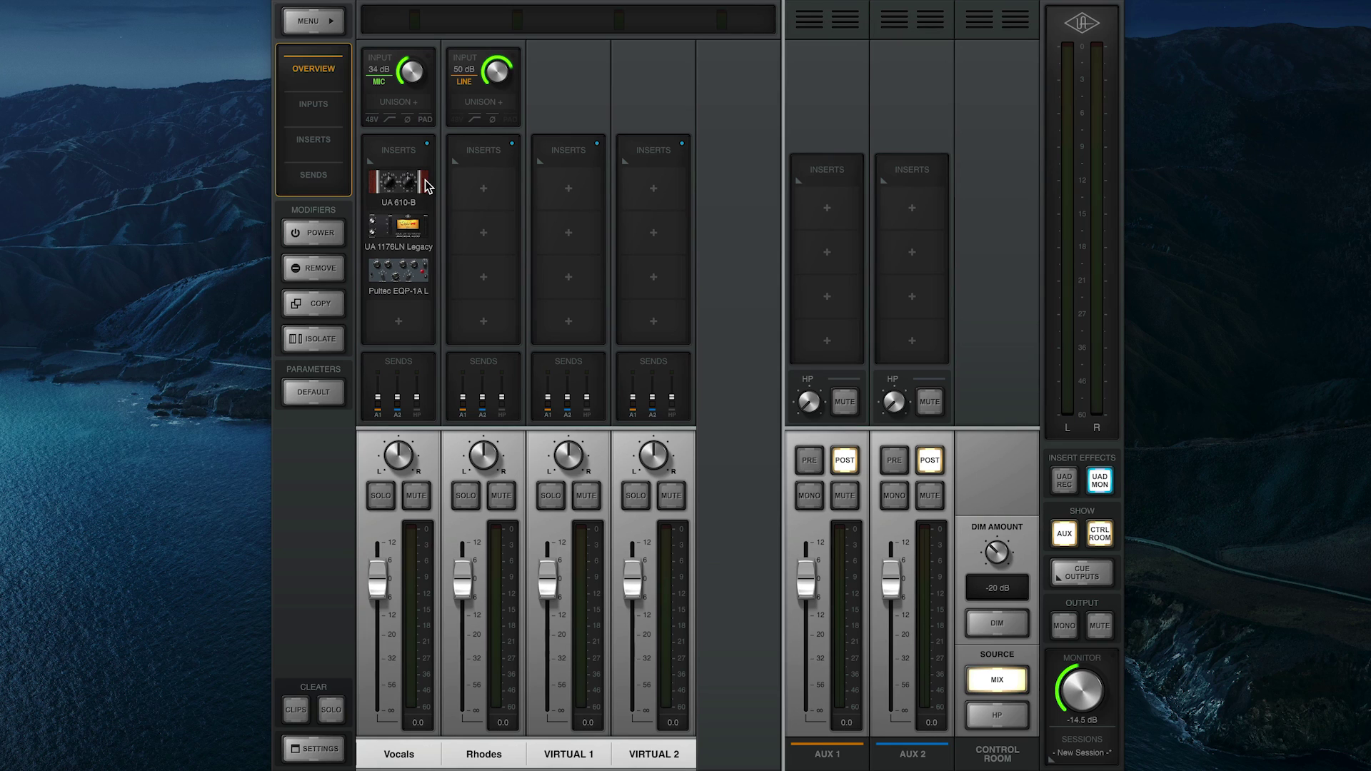
Step: Move the UA 610-B into Unison, shift 1176LN and Pultec up a slot, and set input to +5 dB
{"action": "left_click_drag", "start_coordinate": [425, 181], "coordinate": [409, 104]}
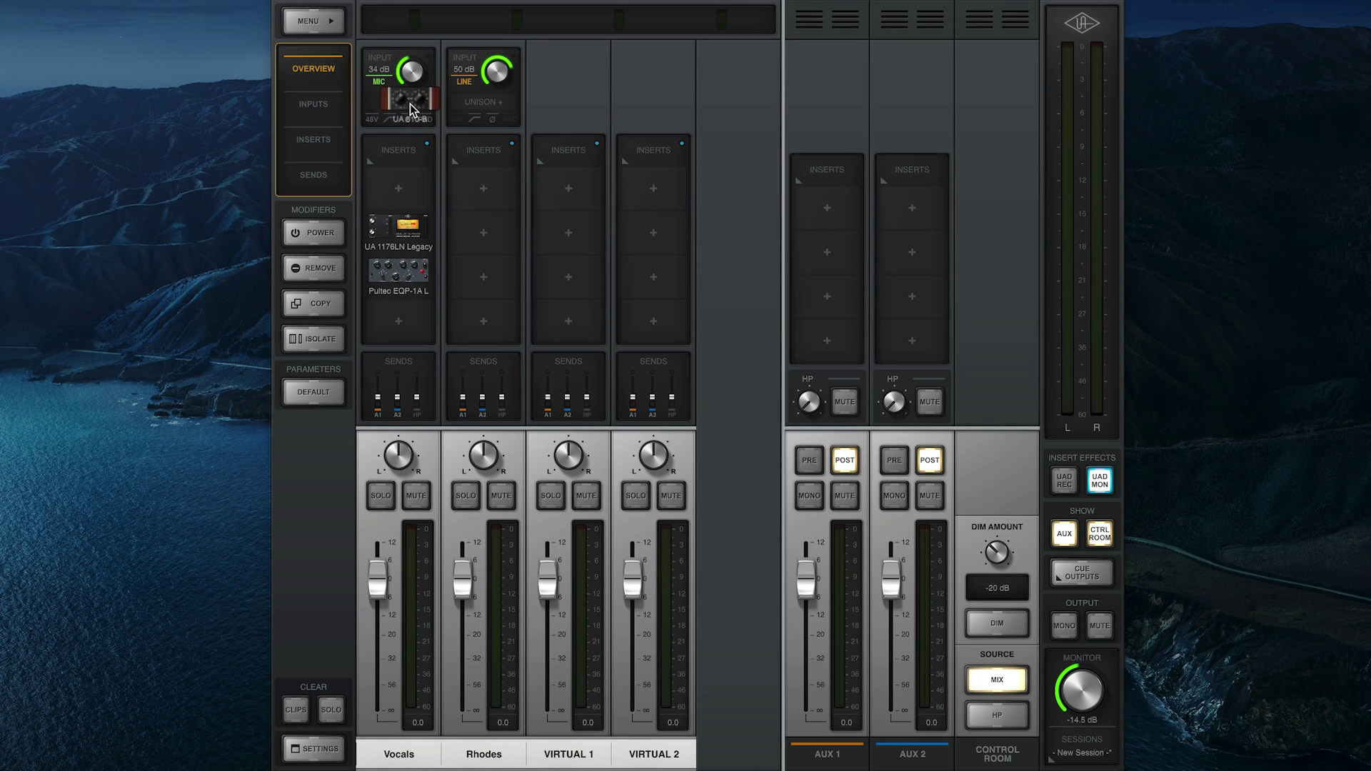
{"action": "left_click_drag", "start_coordinate": [402, 227], "coordinate": [400, 200]}
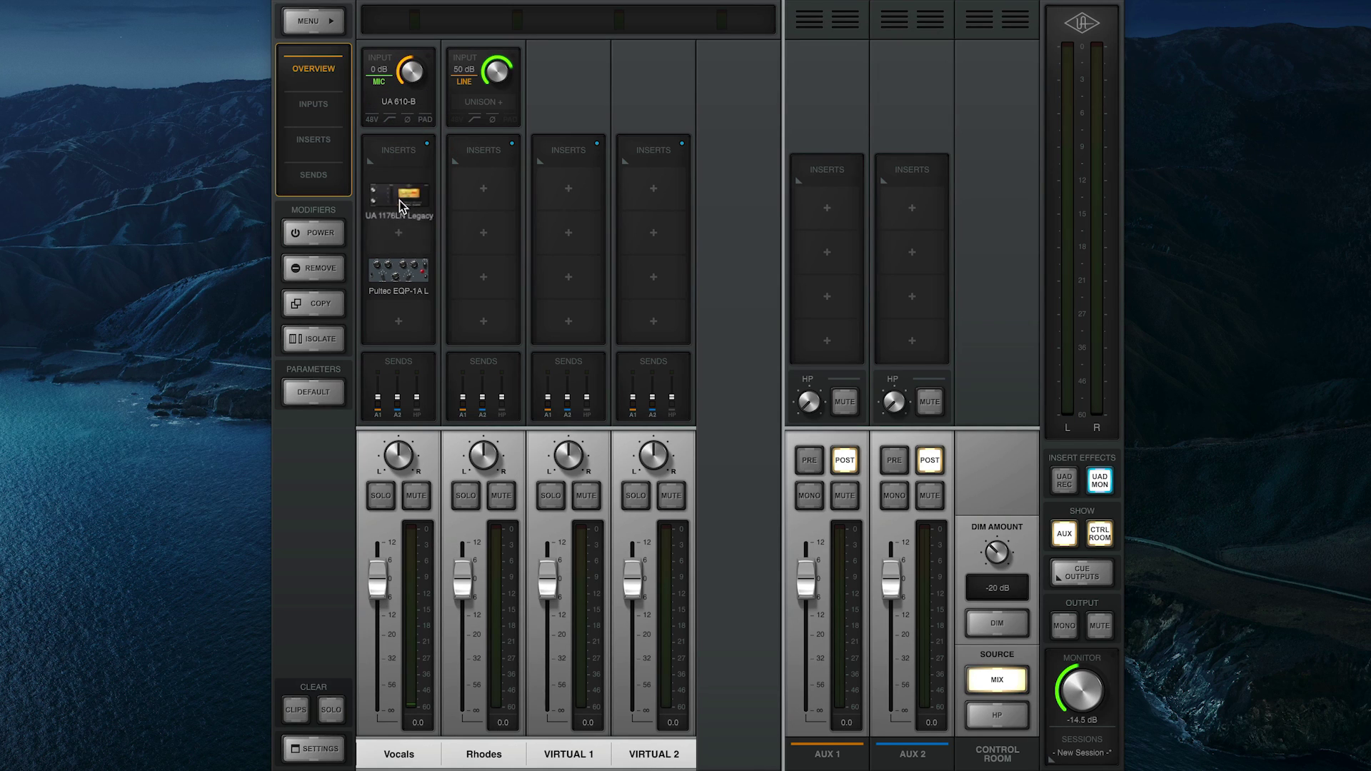
{"action": "left_click_drag", "start_coordinate": [402, 271], "coordinate": [402, 249]}
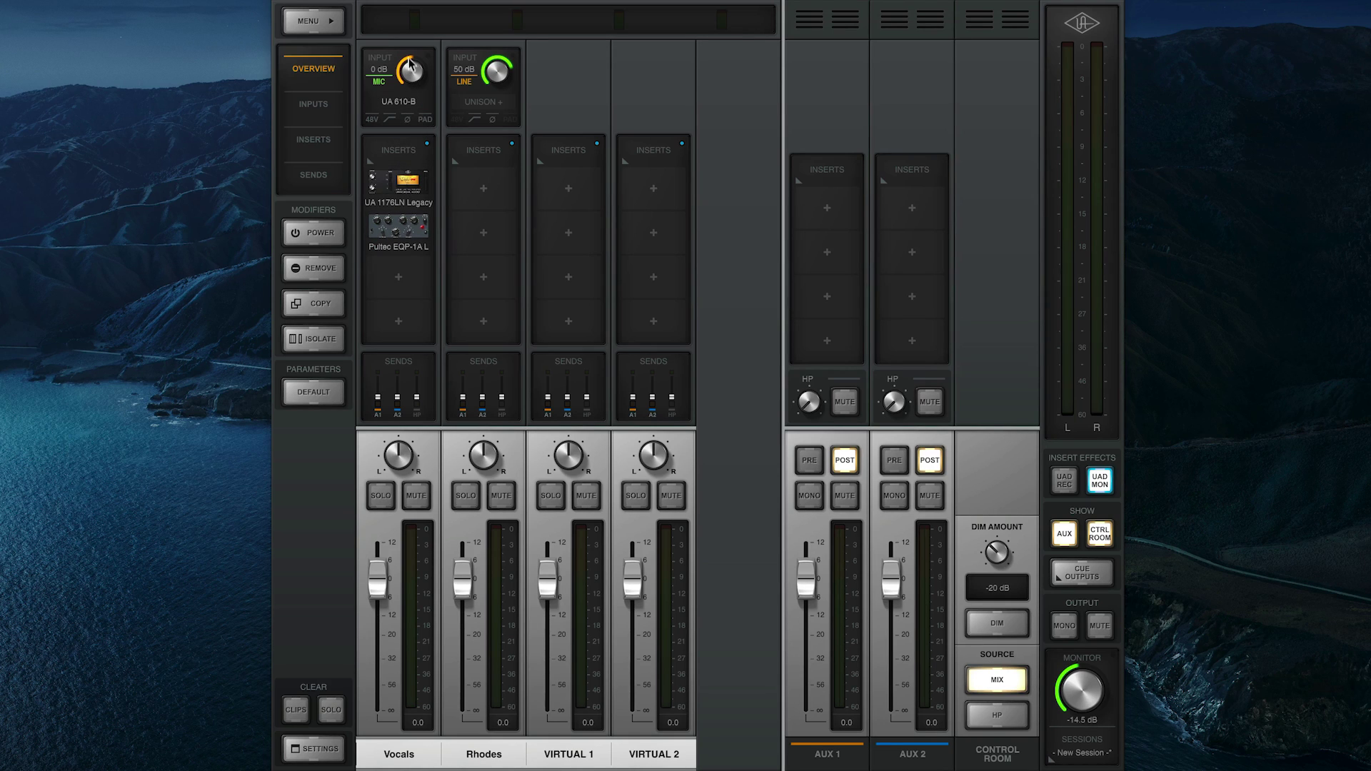
{"action": "left_click_drag", "start_coordinate": [411, 68], "coordinate": [407, 39]}
{"action": "left_click", "coordinate": [404, 180]}
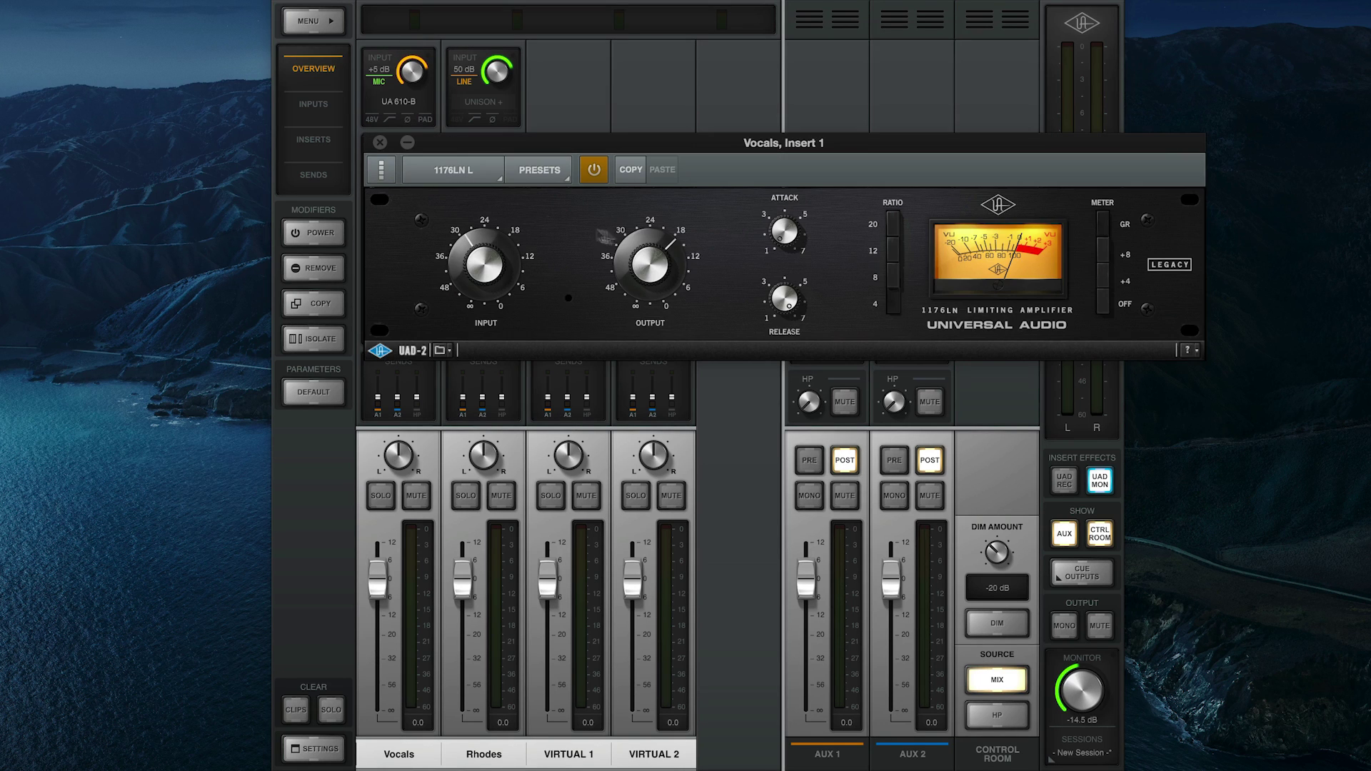
Step: Replace the 1176LN on Vocals' first insert with the Fairchild 670 Legacy
{"action": "scroll", "coordinate": [821, 400], "scroll_direction": "down", "scroll_amount": 3}
{"action": "left_click", "coordinate": [762, 422]}
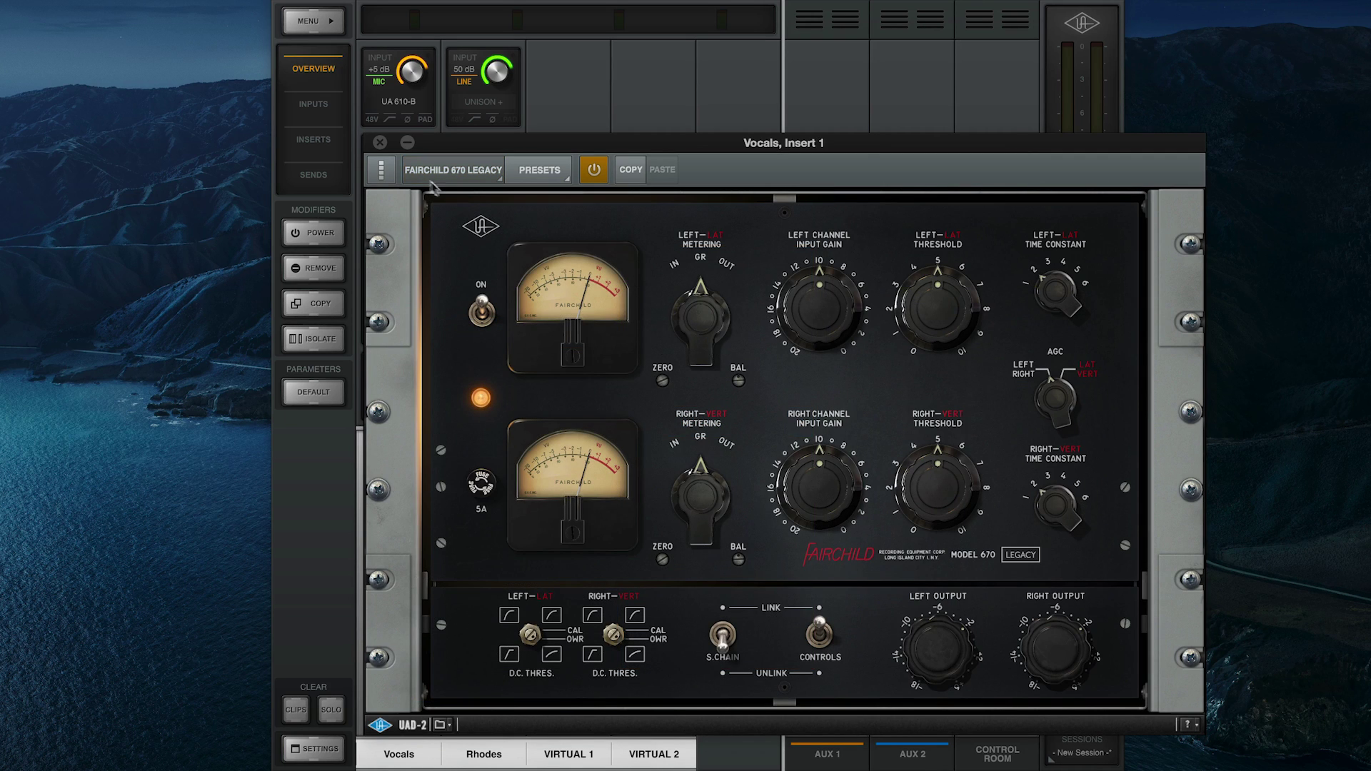
{"action": "left_click", "coordinate": [380, 143]}
{"action": "left_click", "coordinate": [399, 150]}
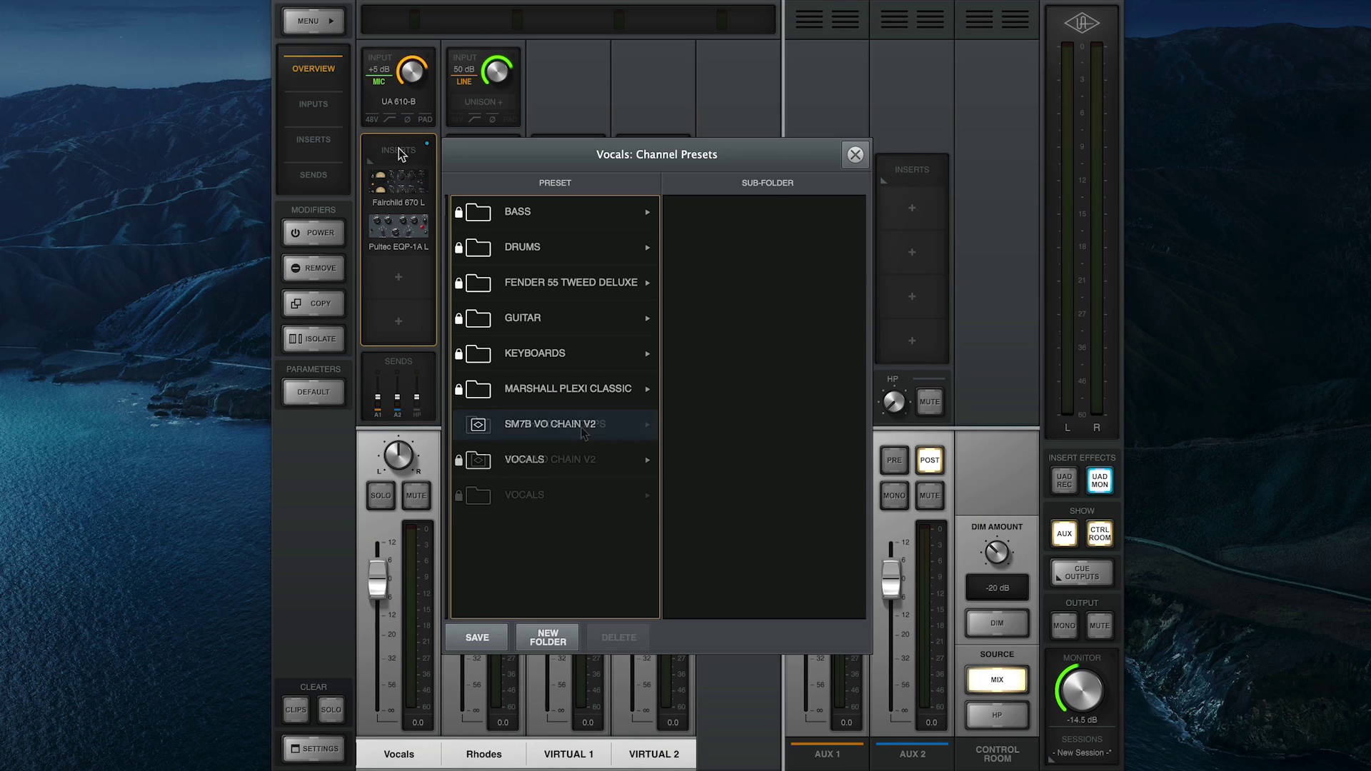
Step: Save the Vocals strip as 'Lead Vocals' and select it under MY CHANNEL STRIPS
{"action": "left_click", "coordinate": [484, 634]}
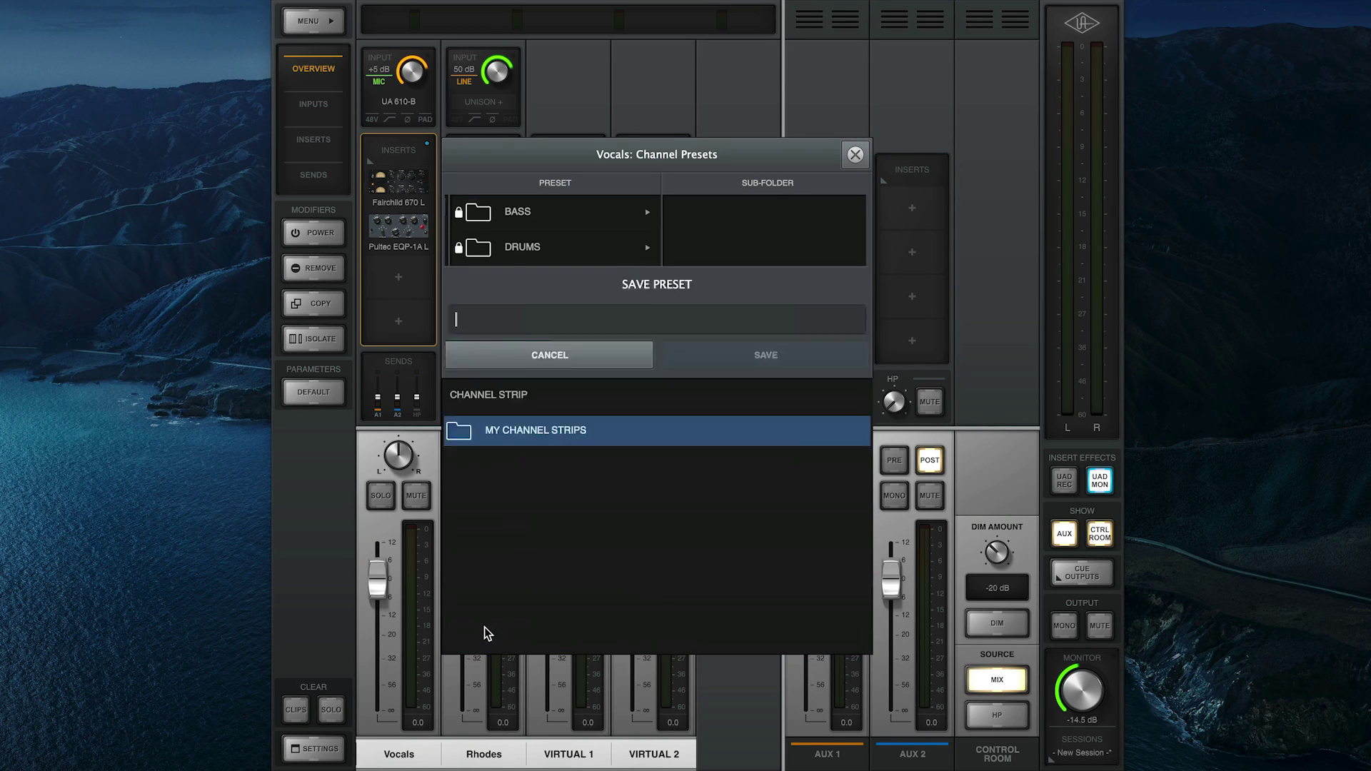
{"action": "type", "text": "Lead Vocals"}
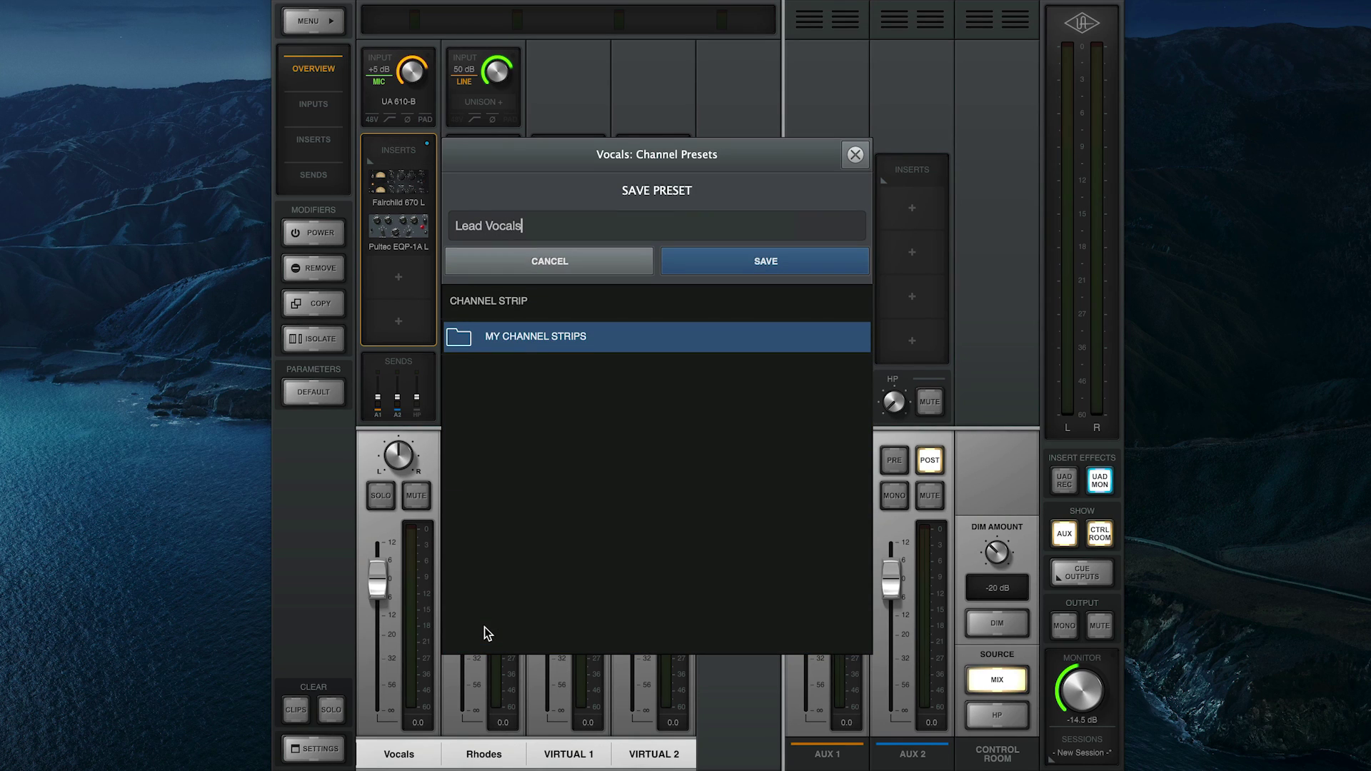
{"action": "key", "text": "Return"}
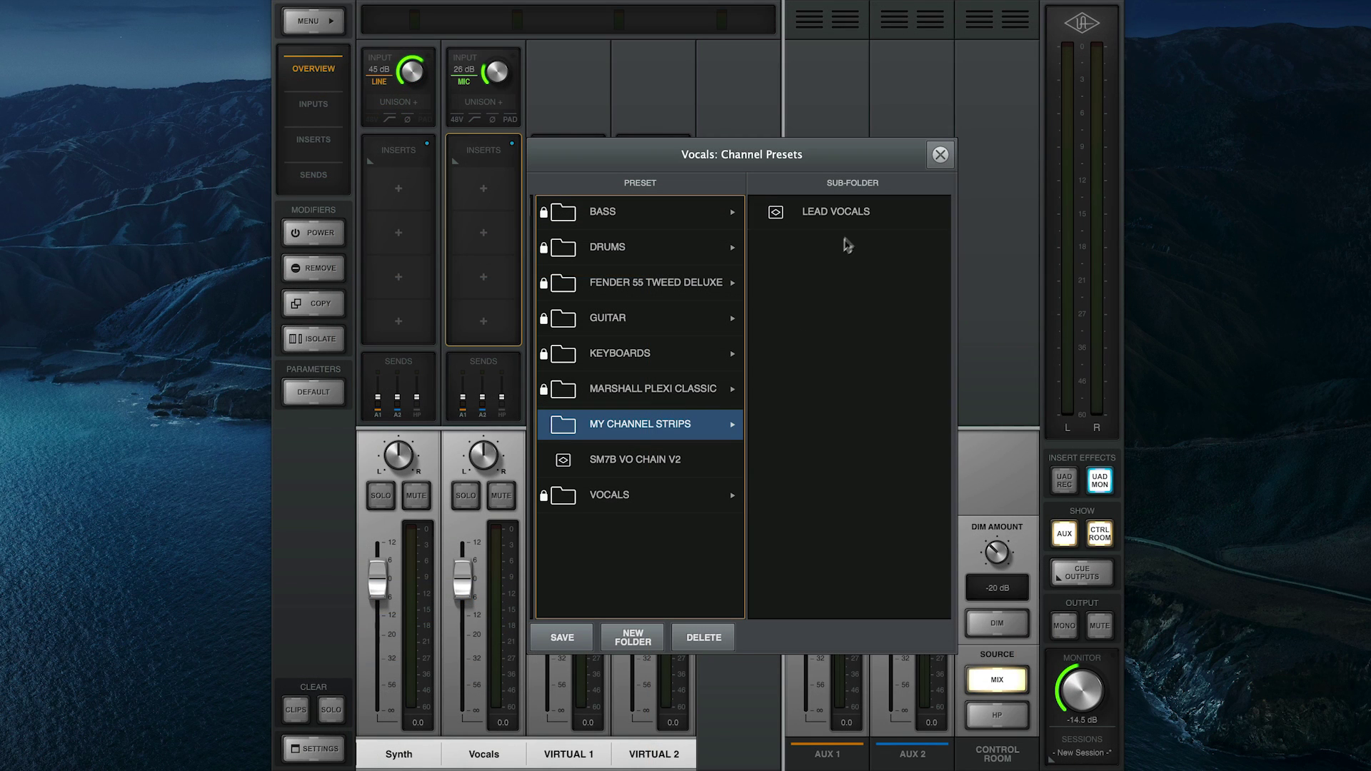
{"action": "left_click", "coordinate": [811, 307]}
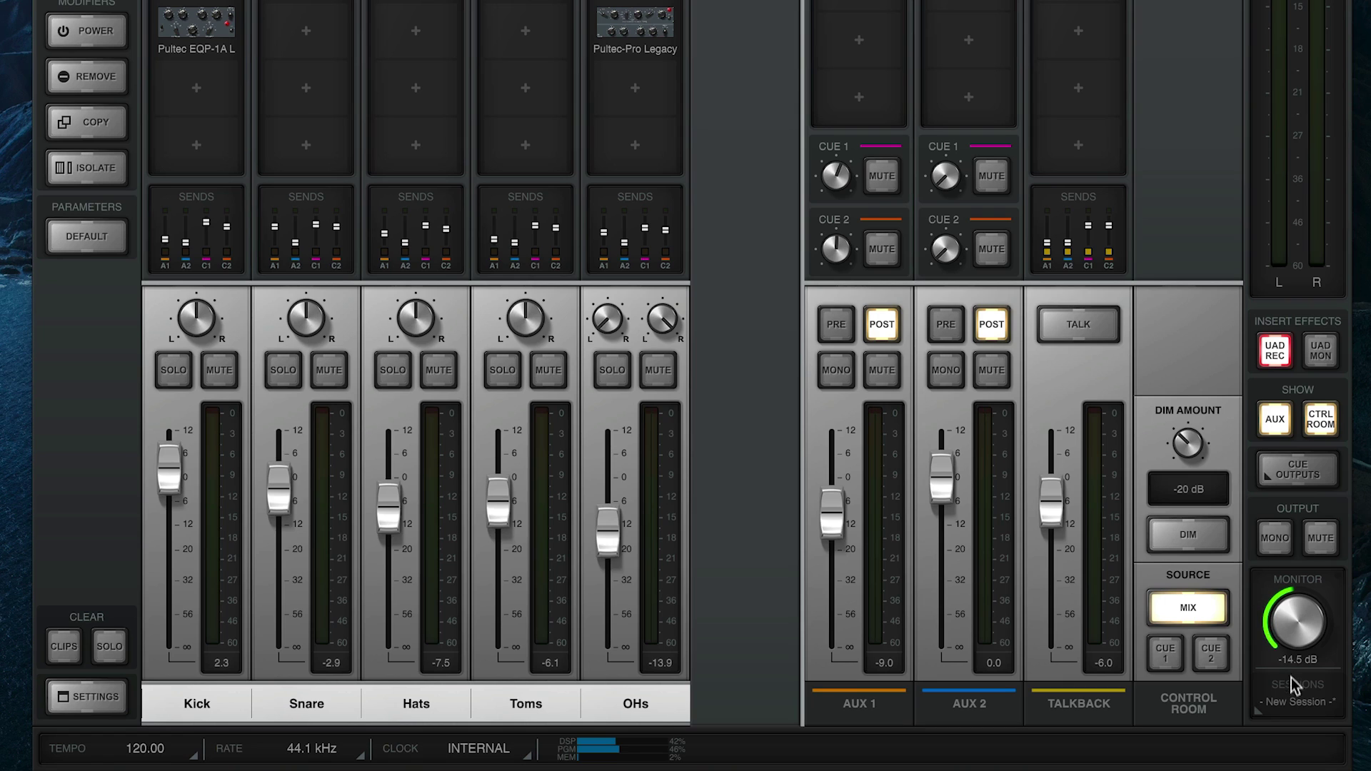
Step: Save the current drum mix as a new session named 'Drum Tracking'
{"action": "left_click", "coordinate": [1297, 696]}
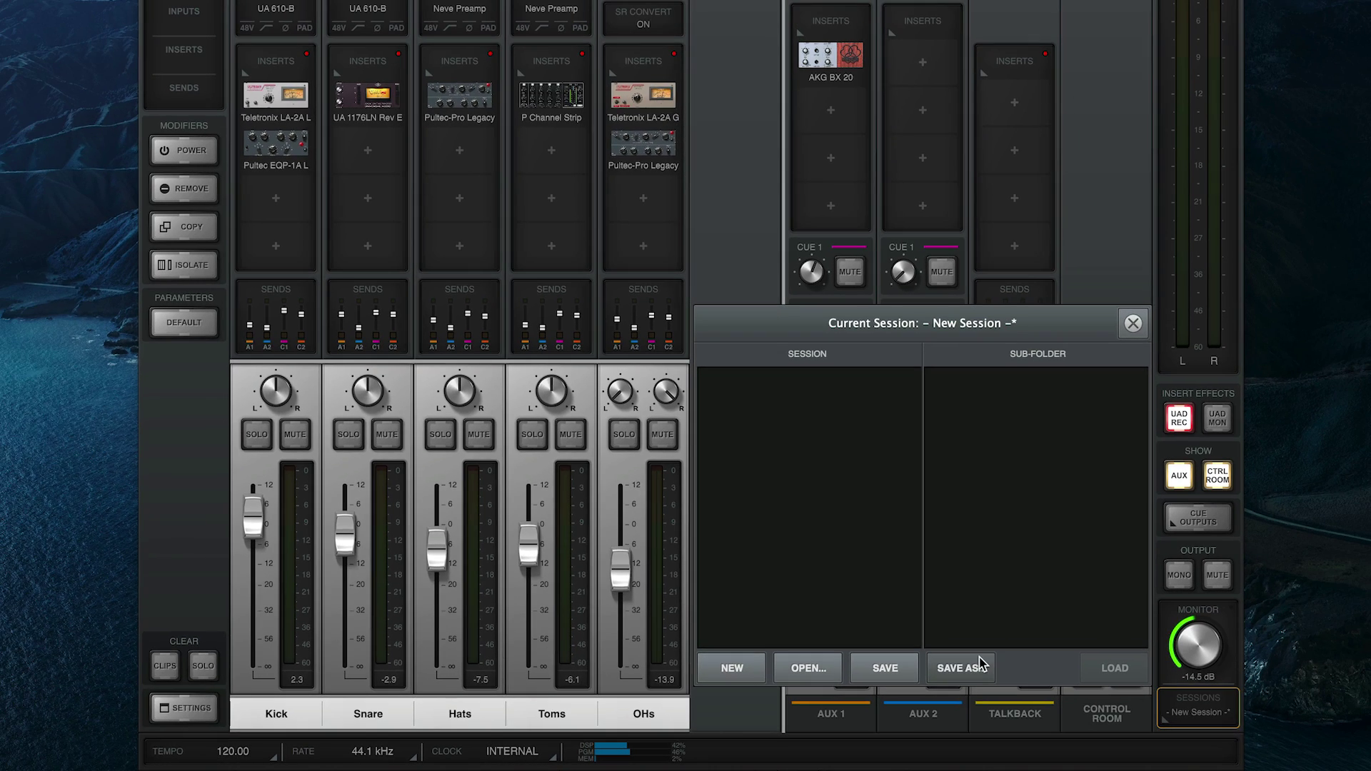
{"action": "left_click", "coordinate": [961, 668]}
{"action": "type", "text": "Drum Trac"}
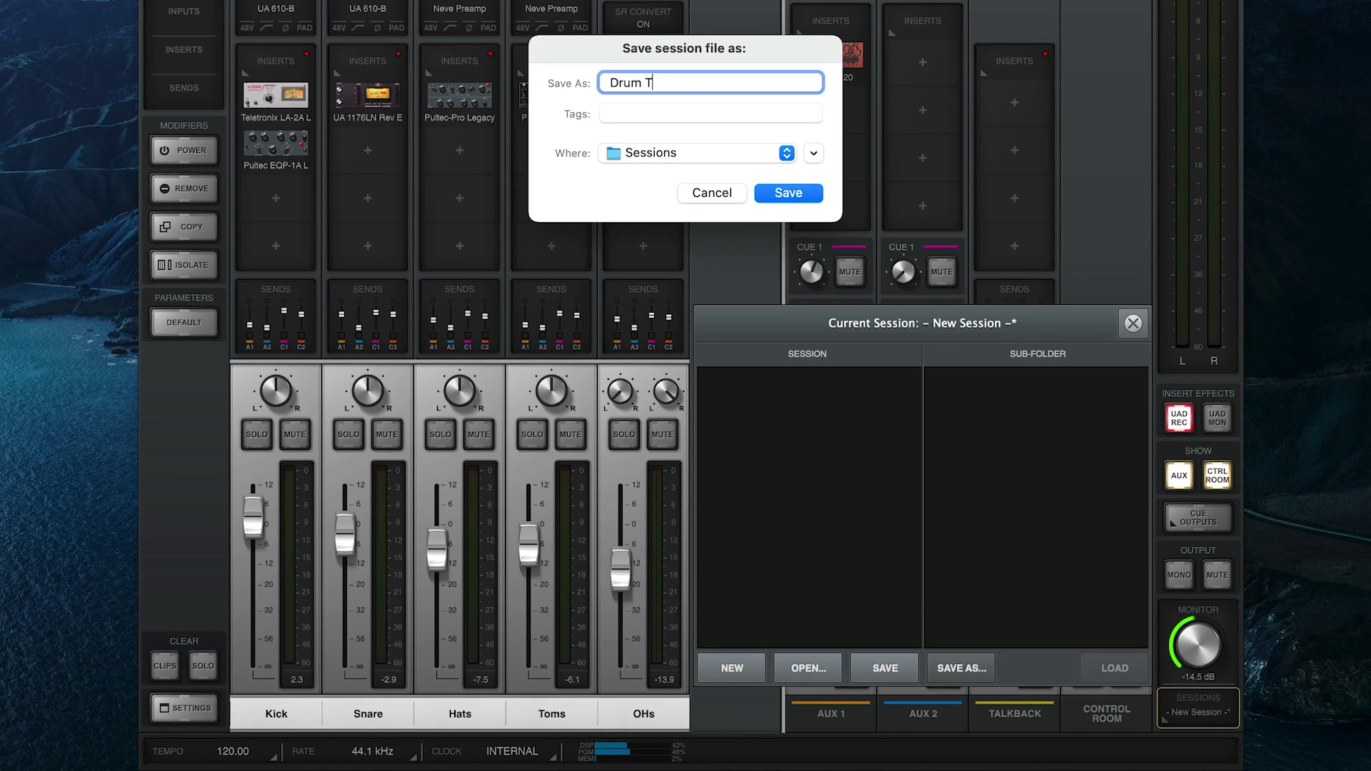
{"action": "type", "text": "king"}
{"action": "key", "text": "Return"}
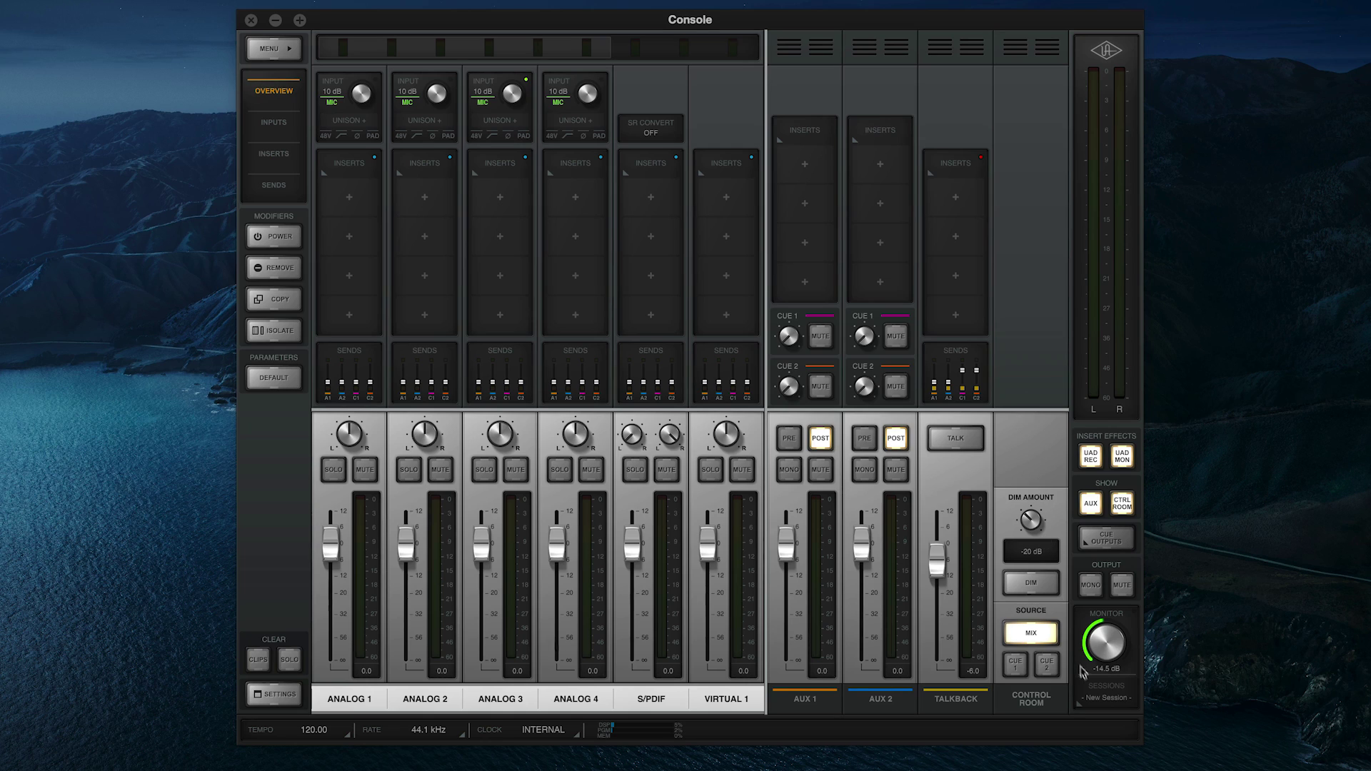
Step: Load the Drum Tracking session and pull the Toms fader down to -20.7 dB
{"action": "left_click", "coordinate": [1101, 704]}
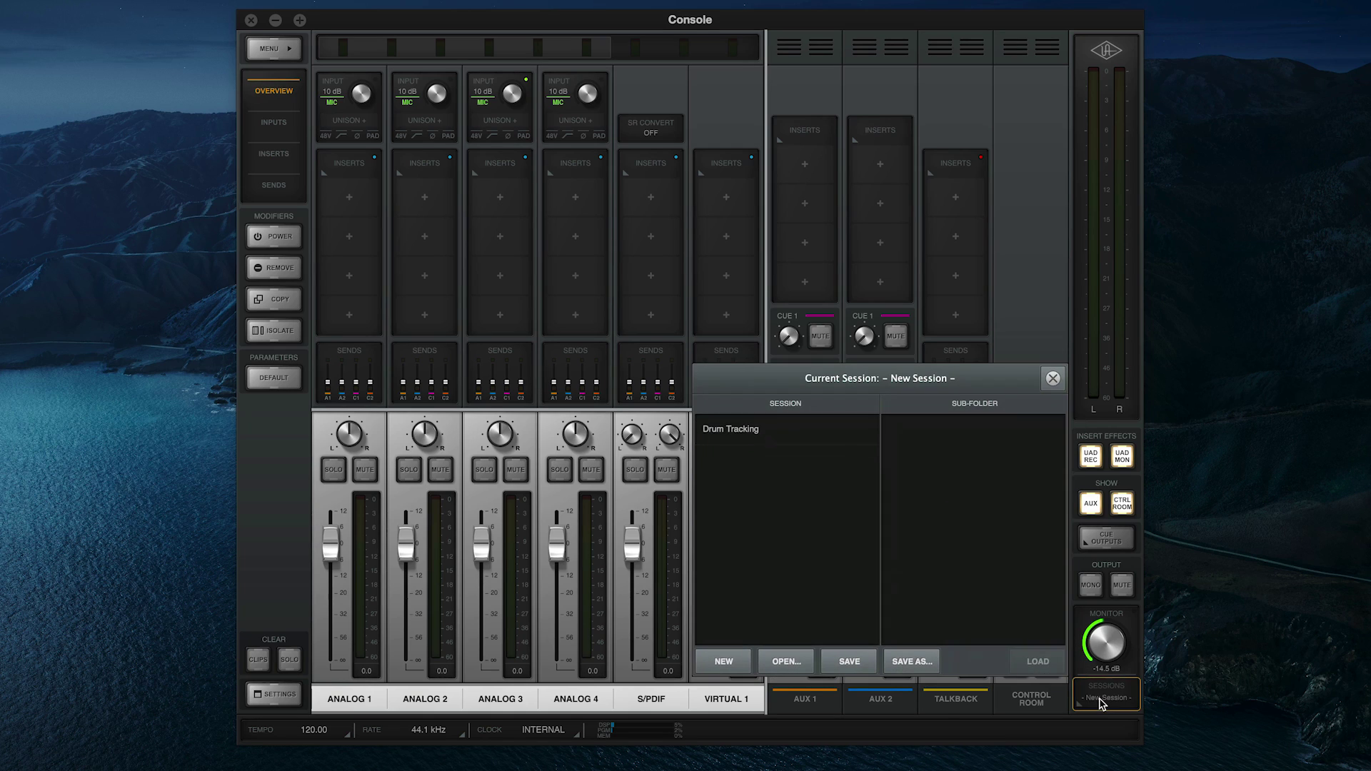
{"action": "left_click", "coordinate": [818, 439]}
{"action": "double_click", "coordinate": [819, 439]}
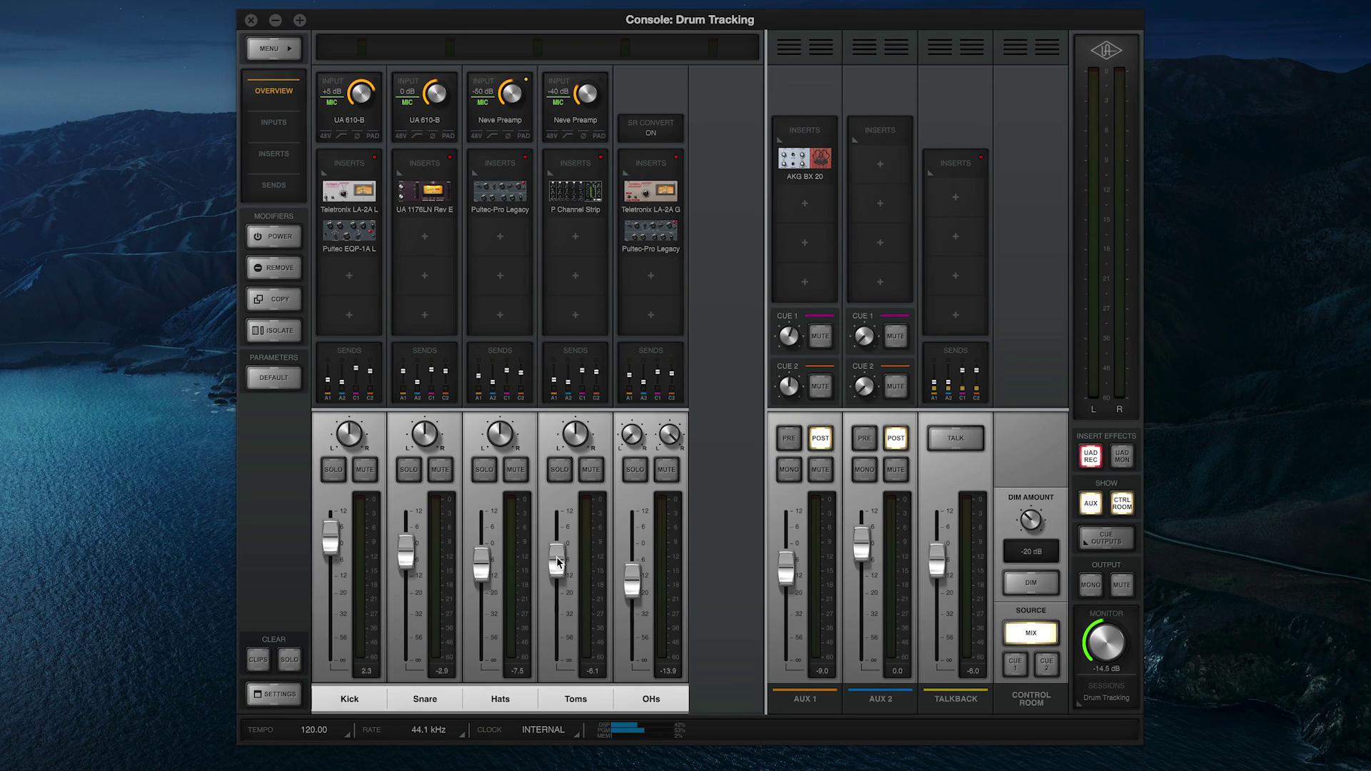
{"action": "left_click_drag", "start_coordinate": [557, 565], "coordinate": [558, 594]}
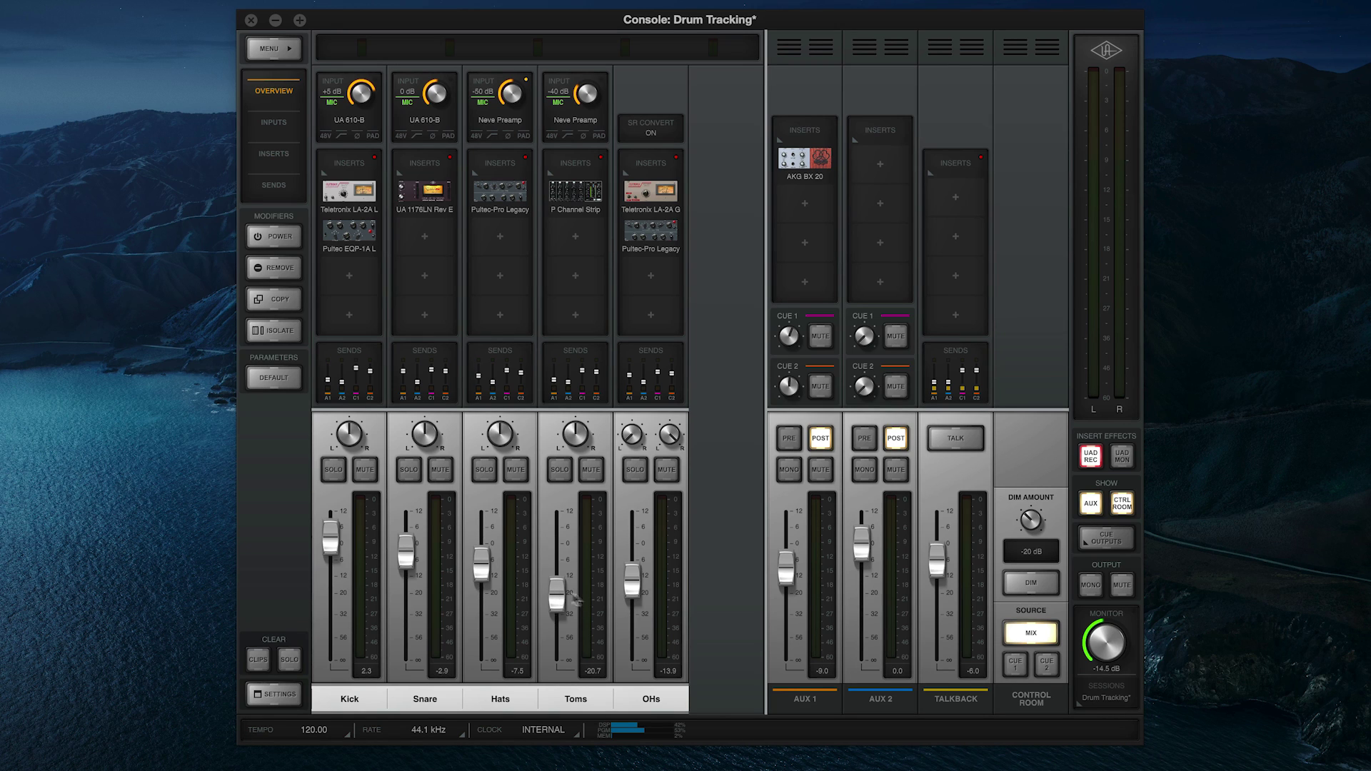
Step: Re-save the Drum Tracking session to keep the -20.7 dB Toms level
{"action": "left_click", "coordinate": [1097, 701]}
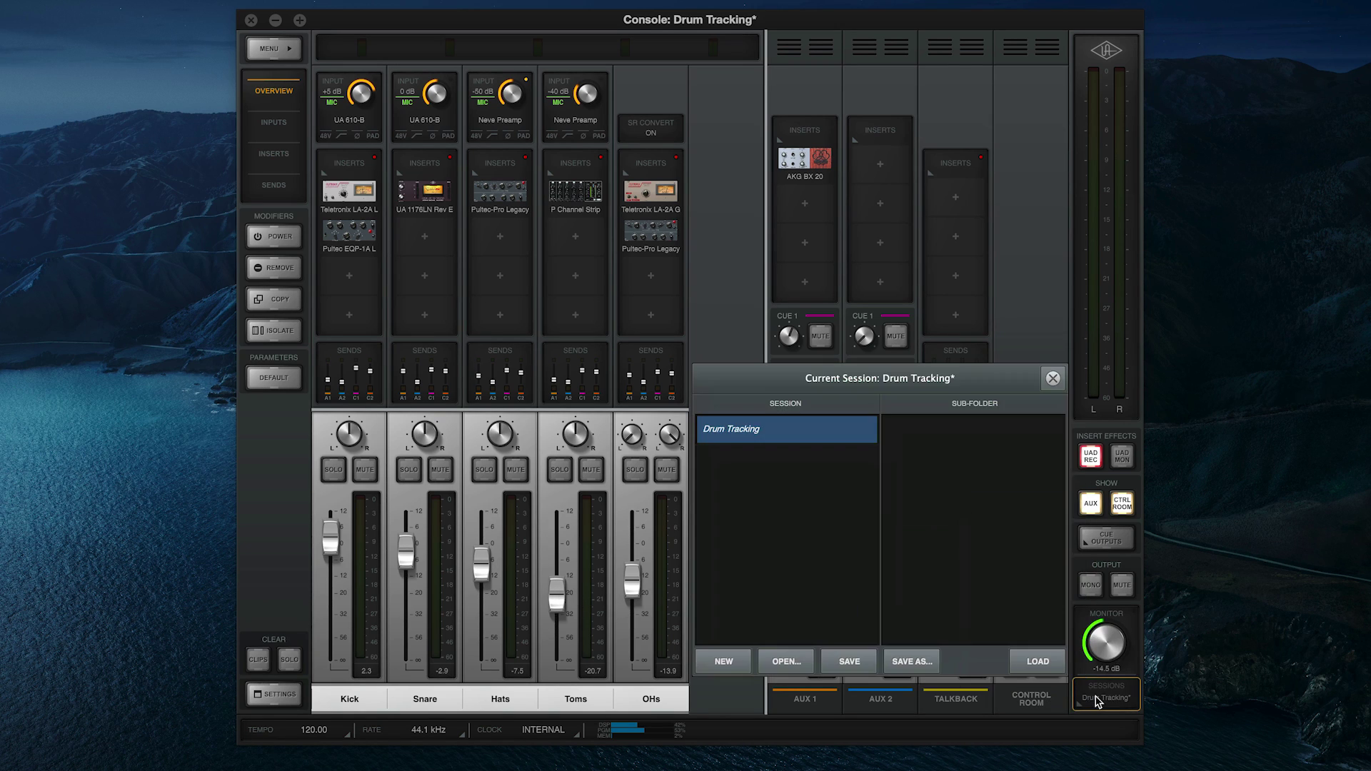
{"action": "left_click", "coordinate": [849, 661]}
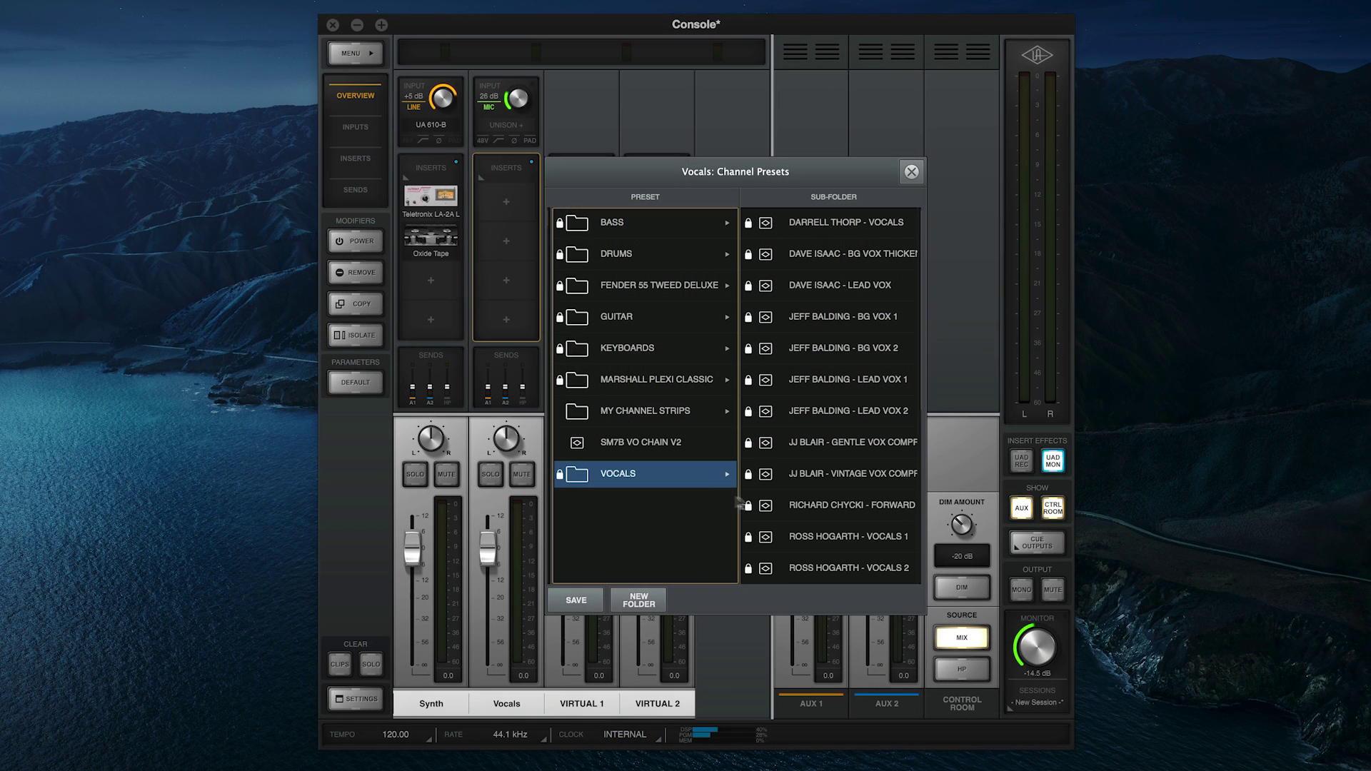
Step: Try the FORWARD vocal preset, name a Synth strip preset 'Chorus Synth', then reload Drum Tracking
{"action": "left_click", "coordinate": [817, 504]}
{"action": "scroll", "coordinate": [817, 504], "scroll_direction": "down", "scroll_amount": 8}
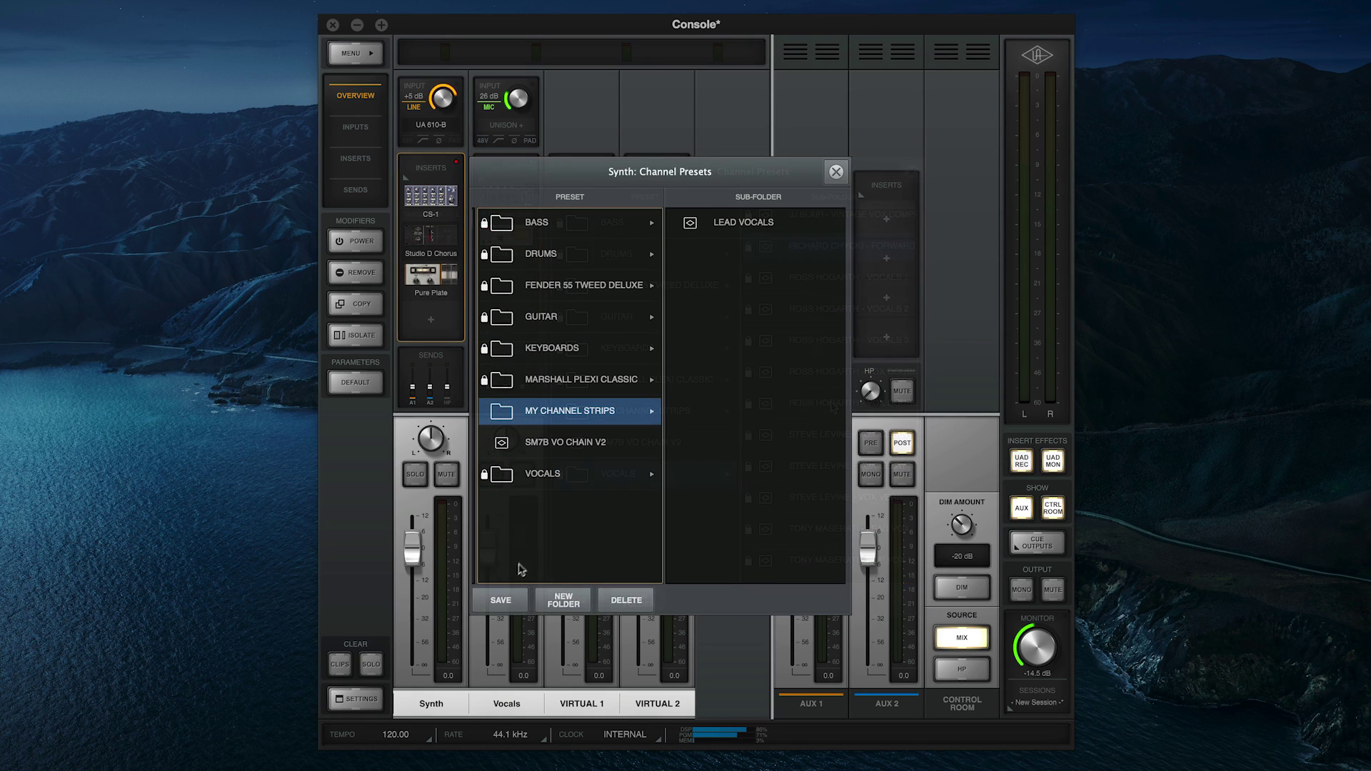
{"action": "left_click", "coordinate": [501, 601]}
{"action": "type", "text": "Chorus Synt"}
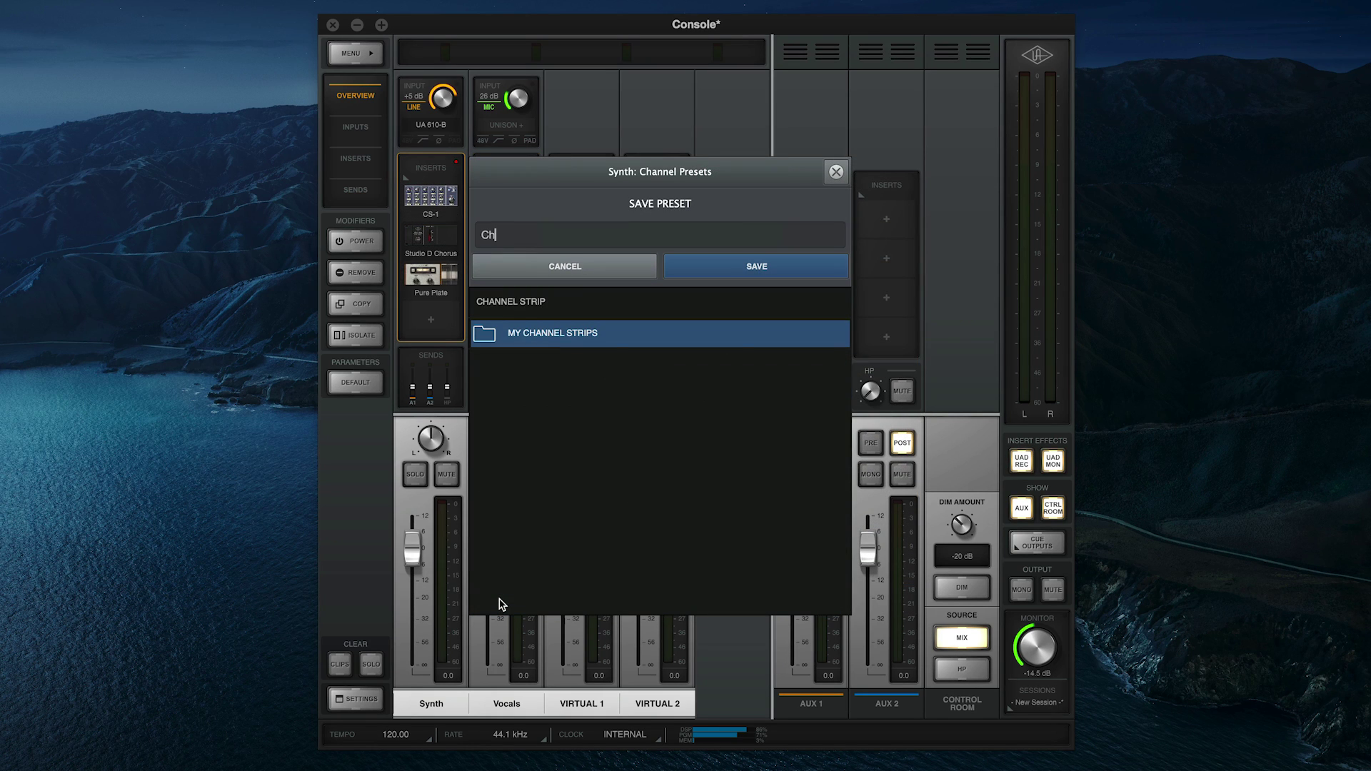
{"action": "type", "text": "h"}
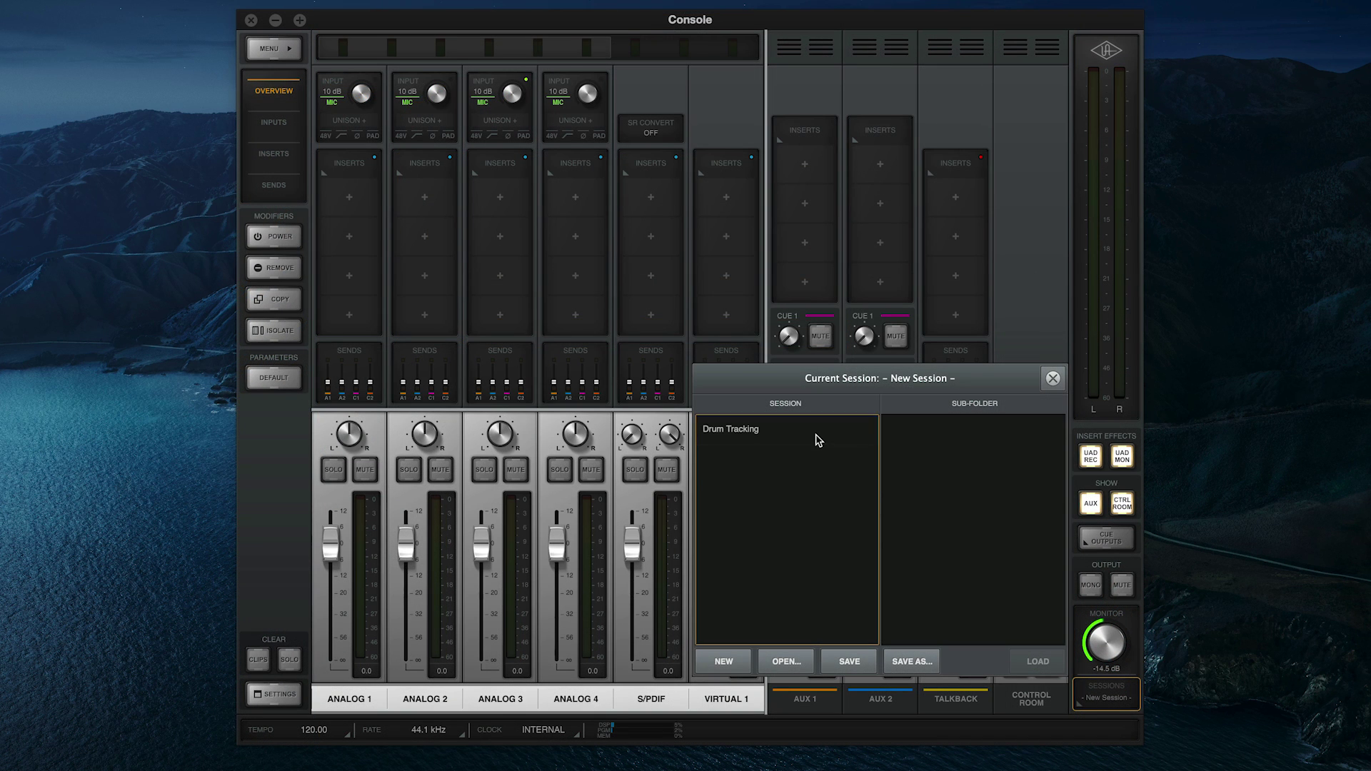
{"action": "left_click", "coordinate": [819, 440]}
{"action": "double_click", "coordinate": [819, 440]}
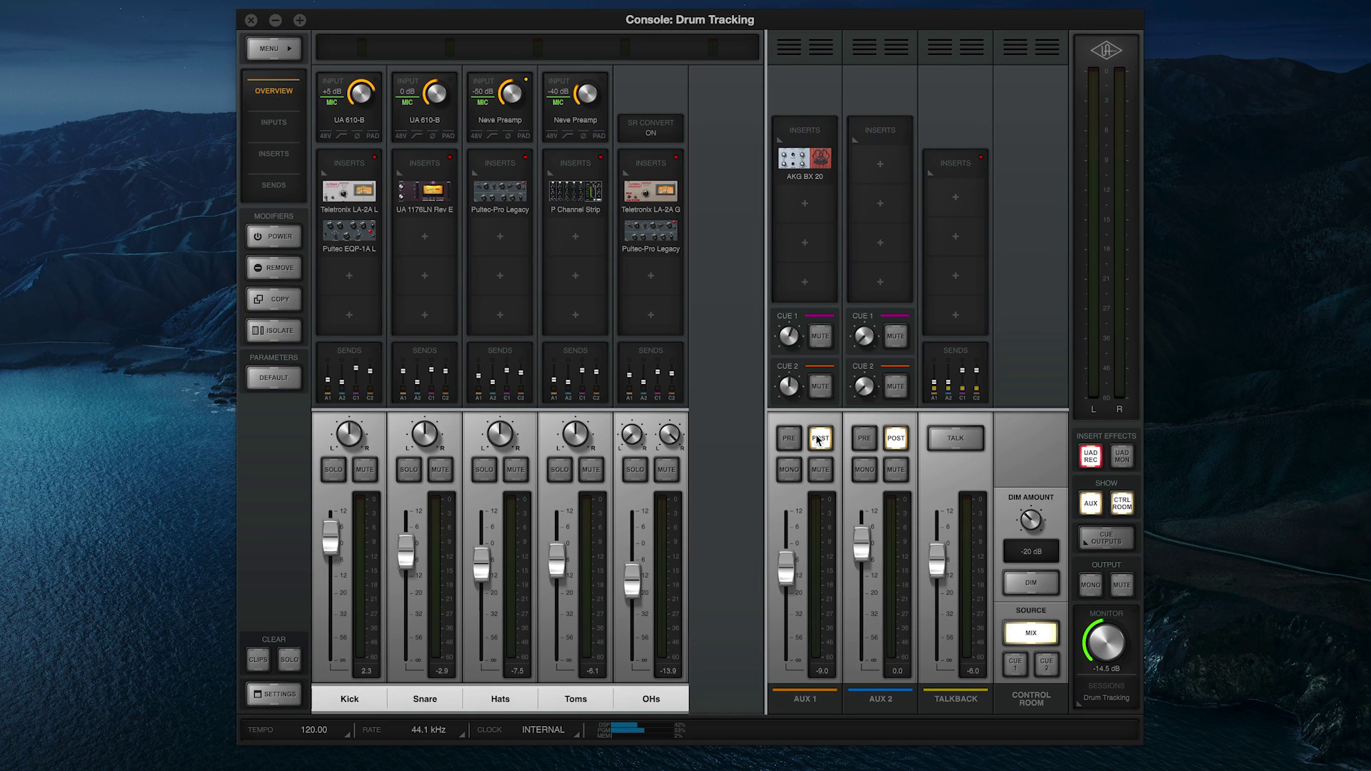